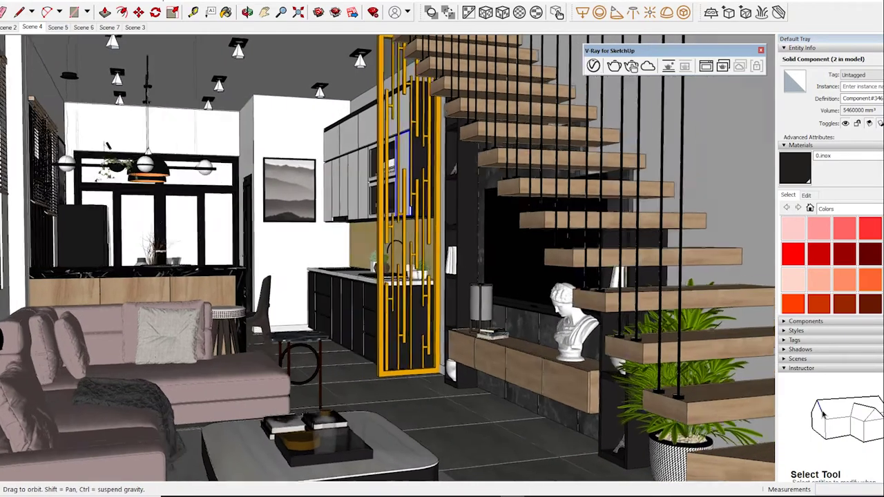
Orbit the living-room view and start a V-Ray test render of it.
middle_click_drag(414, 276, 552, 262)
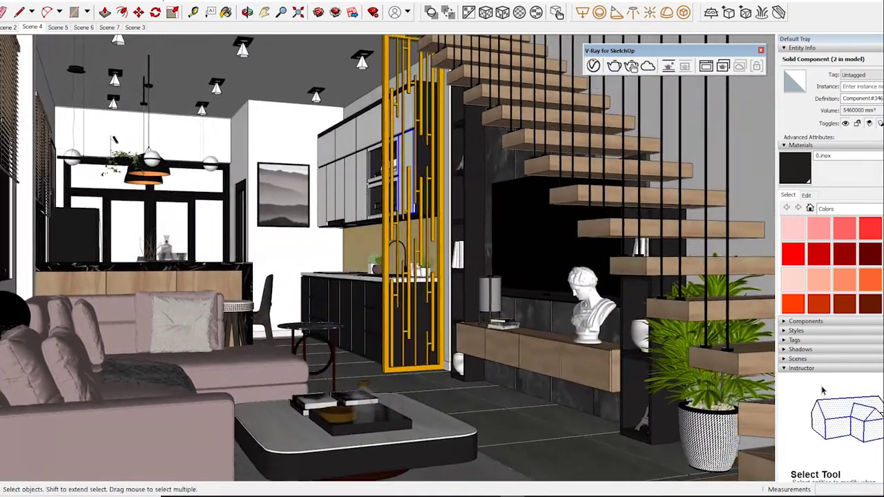
left_click(614, 66)
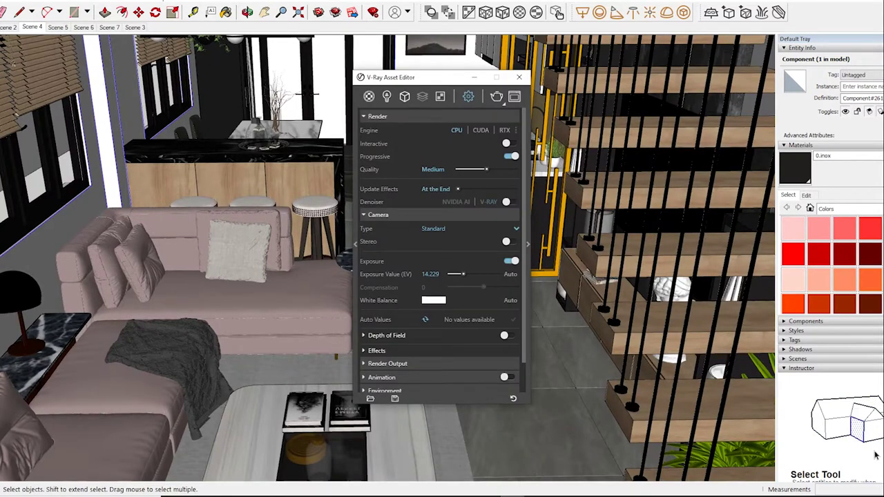
Sample the rug's material into the V-Ray editor and open its settings.
left_click_drag(414, 76, 581, 51)
key("b")
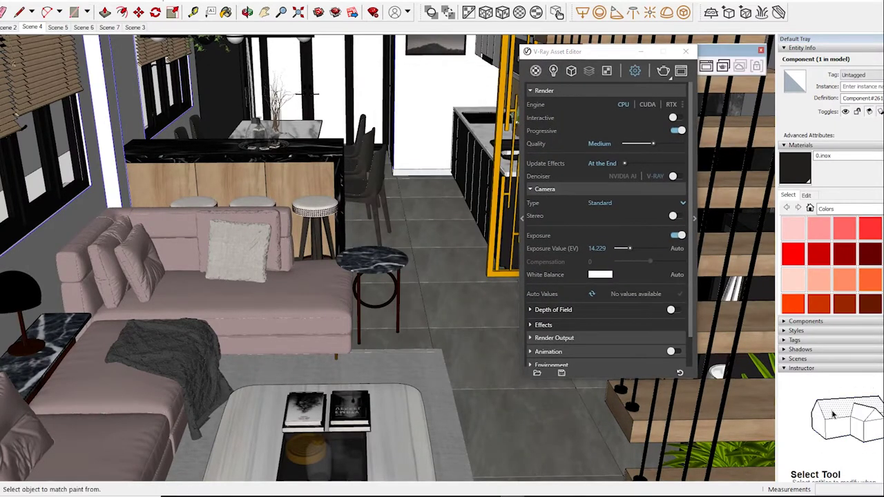
middle_click_drag(345, 311, 346, 207)
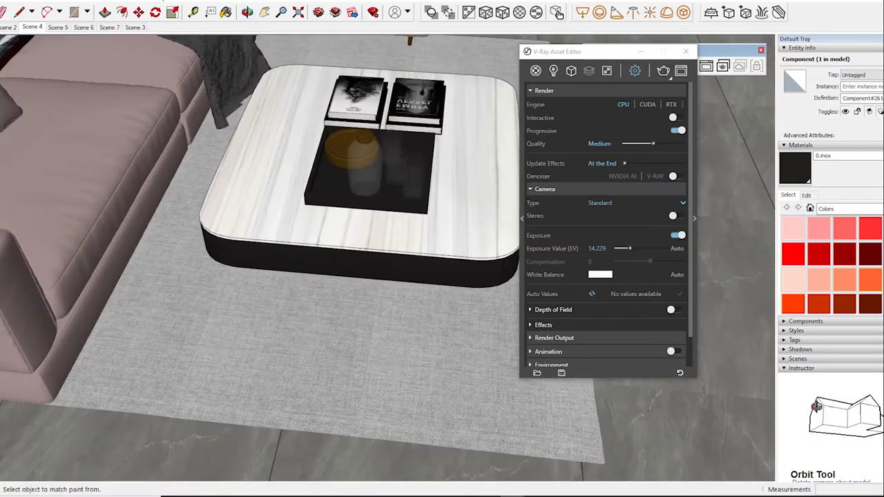
left_click(536, 70)
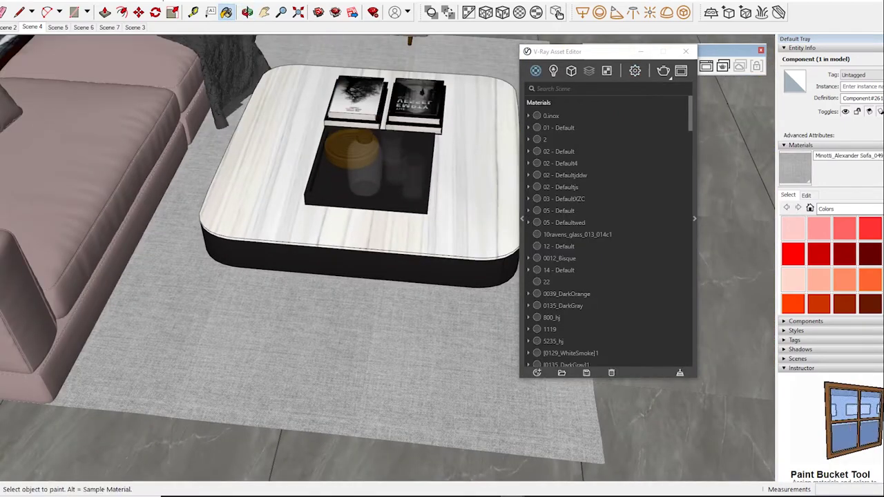
left_click(694, 219)
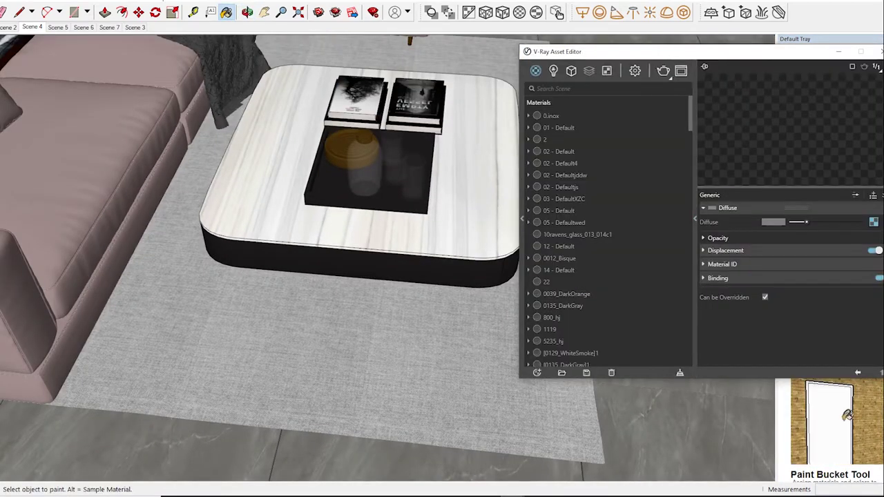
left_click_drag(587, 52, 404, 46)
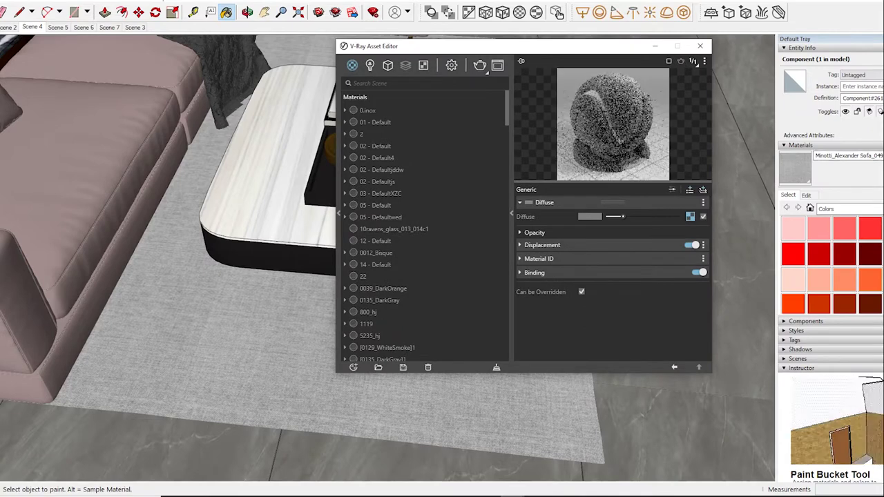
Add a Reflective Coat layer with dark grey reflection colour and 0.4 glossiness.
left_click(689, 189)
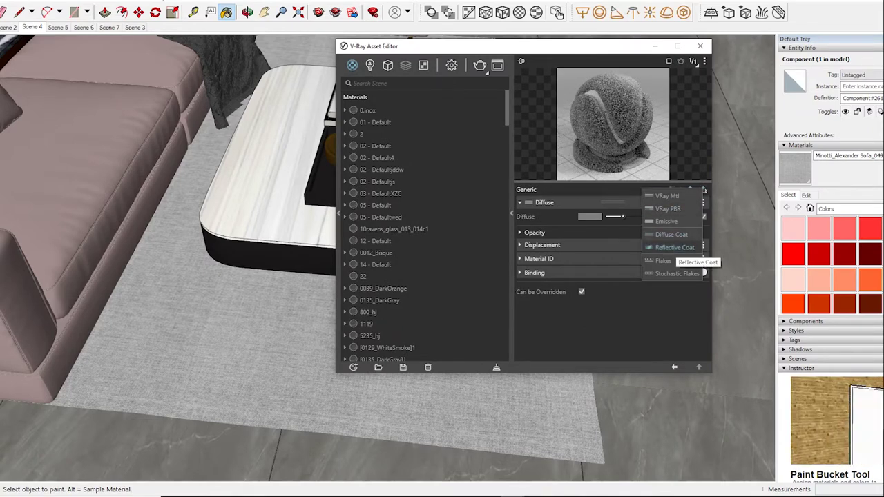
left_click(671, 248)
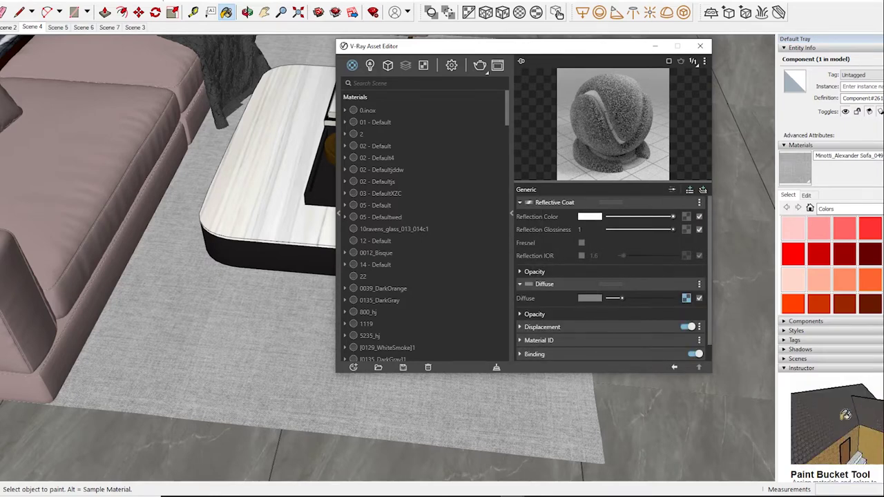
left_click_drag(673, 216, 625, 216)
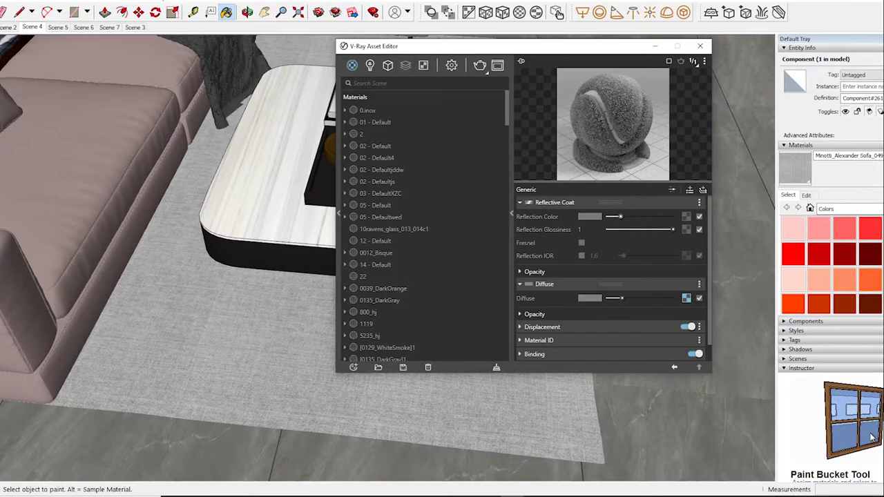
left_click_drag(641, 229, 637, 230)
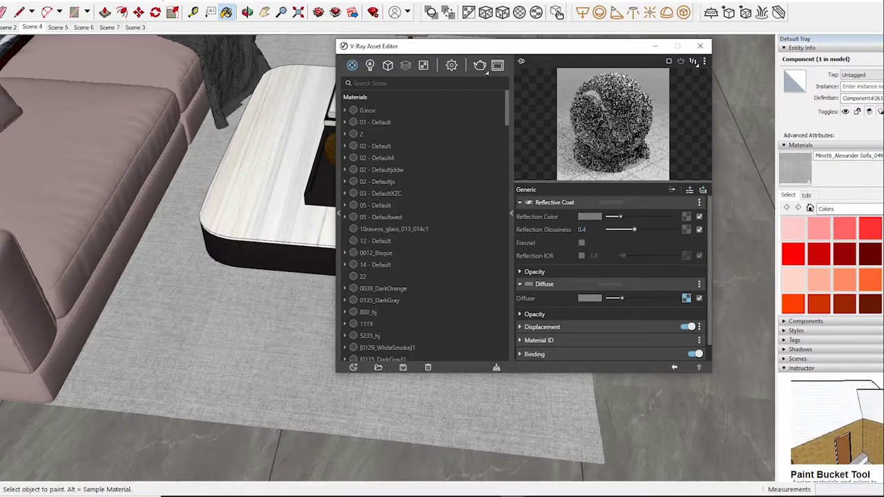
left_click_drag(618, 216, 615, 216)
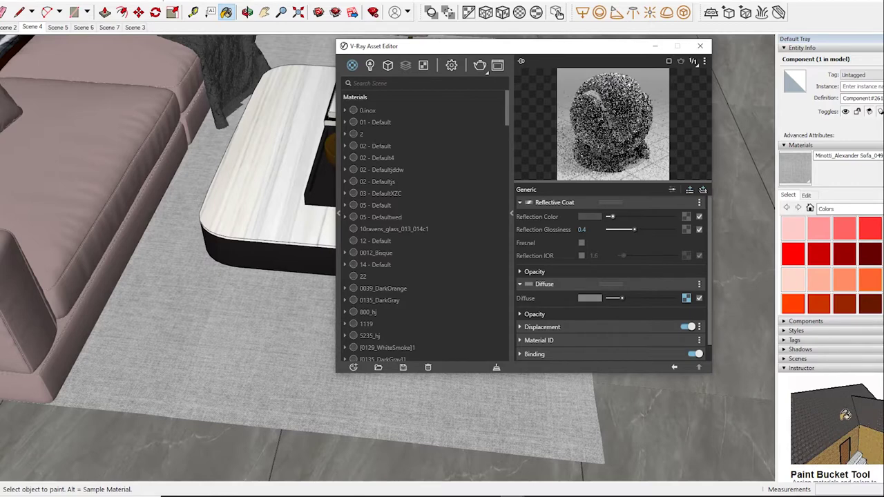
key("alt")
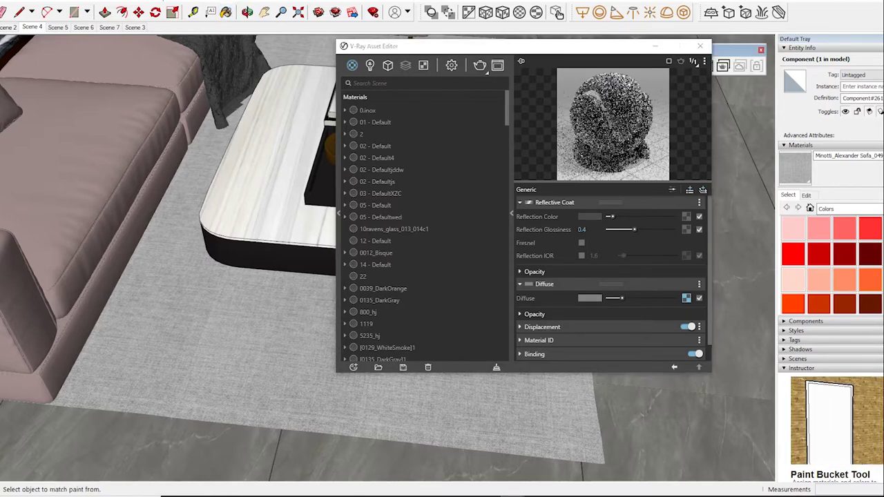
Set the sampled sofa material's reflection glossiness to 0.9.
left_click(97, 138, "alt")
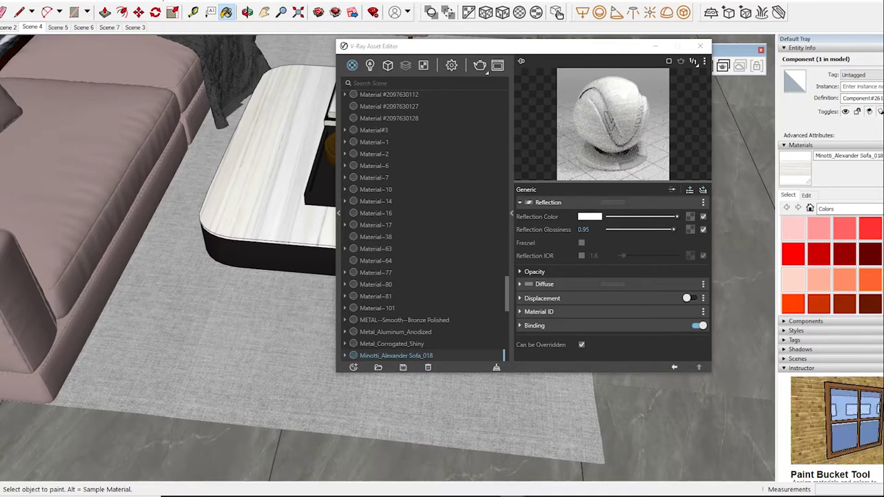
left_click_drag(676, 216, 673, 216)
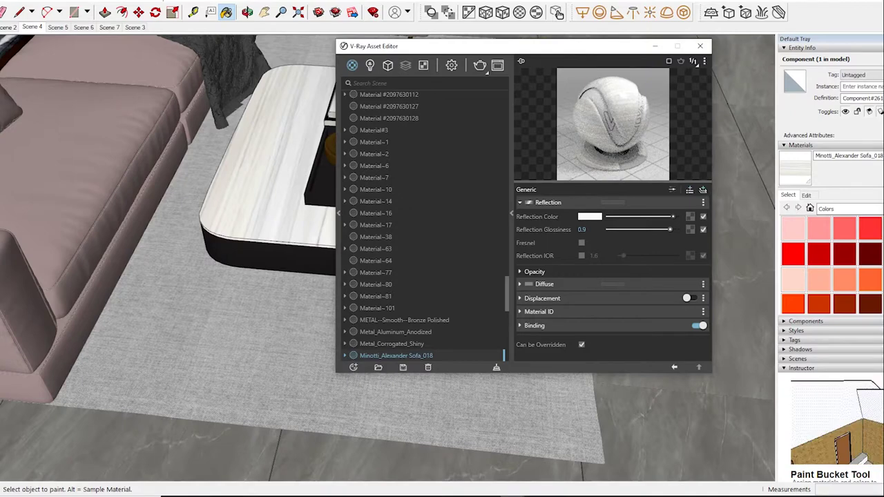
mouse_move(483, 46)
left_mouse_down()
mouse_move(562, 89)
mouse_move(478, 56)
left_mouse_up()
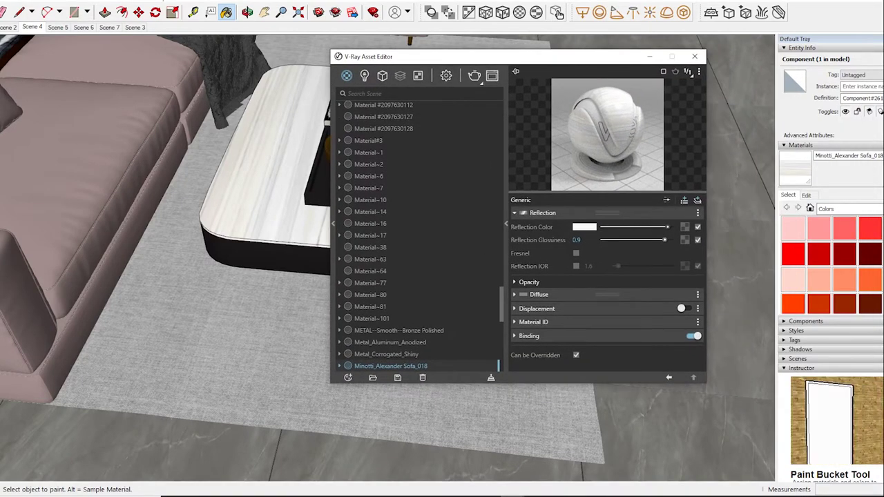
Sample the Color_A10 floor material and expand its Diffuse settings.
middle_click_drag(208, 311, 262, 284)
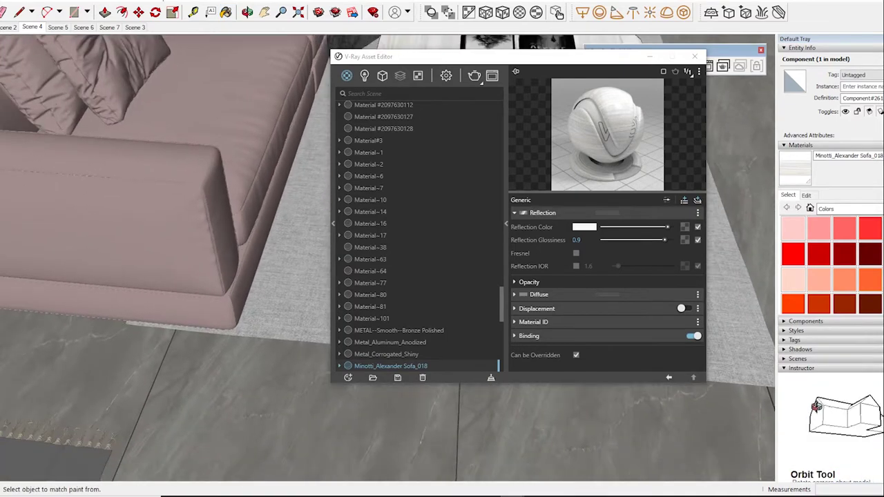
left_click(276, 414, "alt")
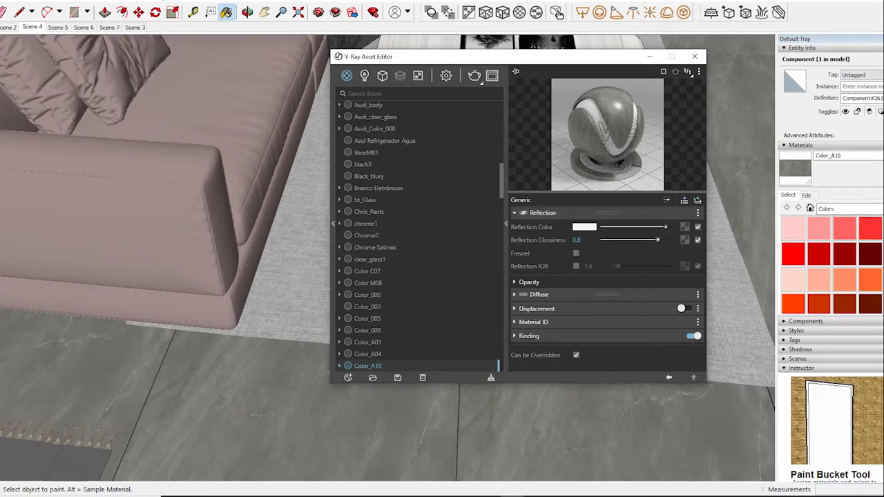
left_click(514, 294)
Add a Bump layer to Color_A10 using its diffuse texture as the bump map.
right_click(681, 308)
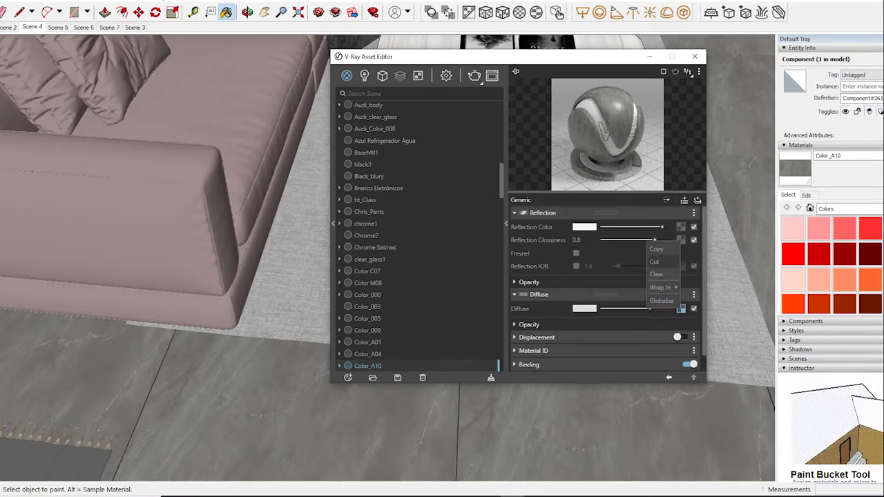
key("Escape")
scroll(606, 290, "down", 1)
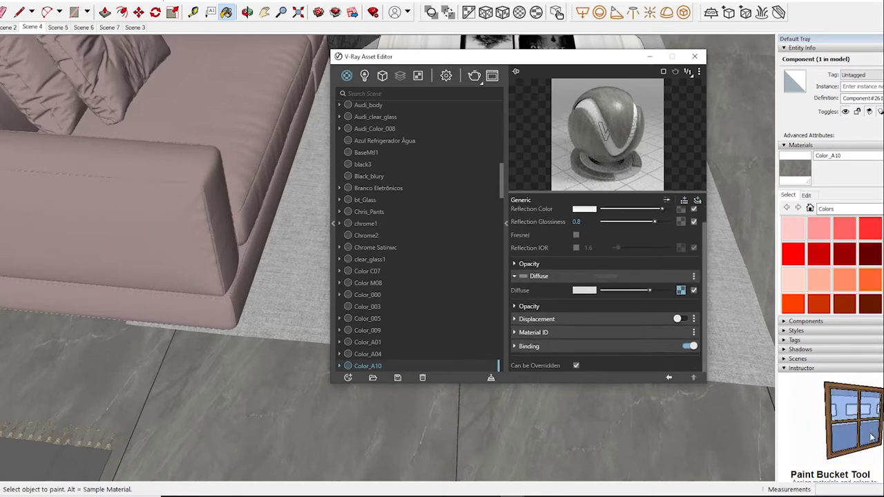
left_click(697, 201)
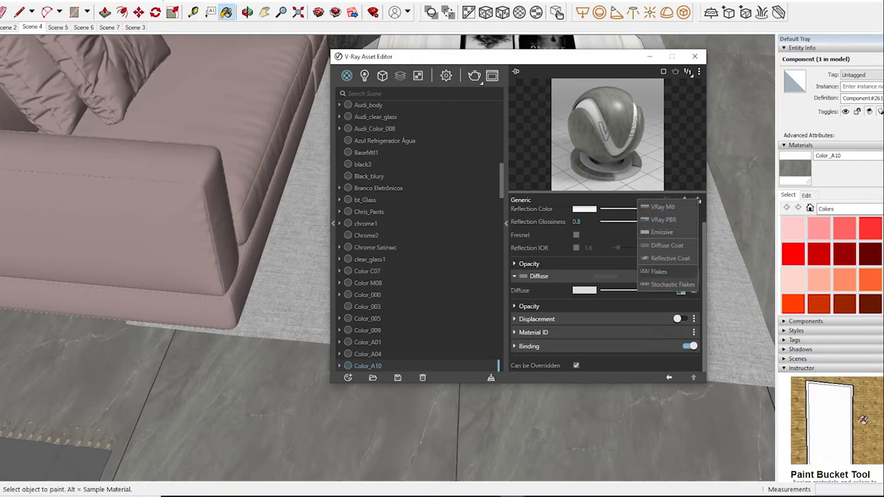
left_click(697, 200)
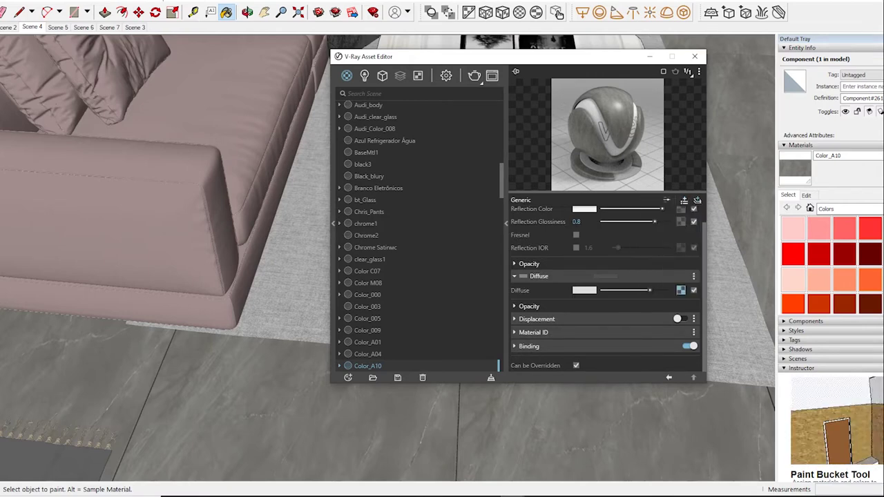
left_click(684, 200)
left_click(649, 205)
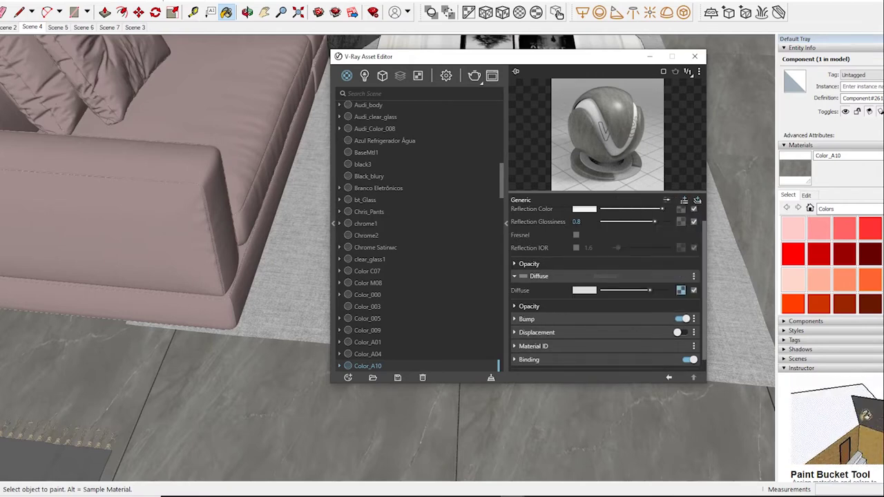
left_click(693, 333)
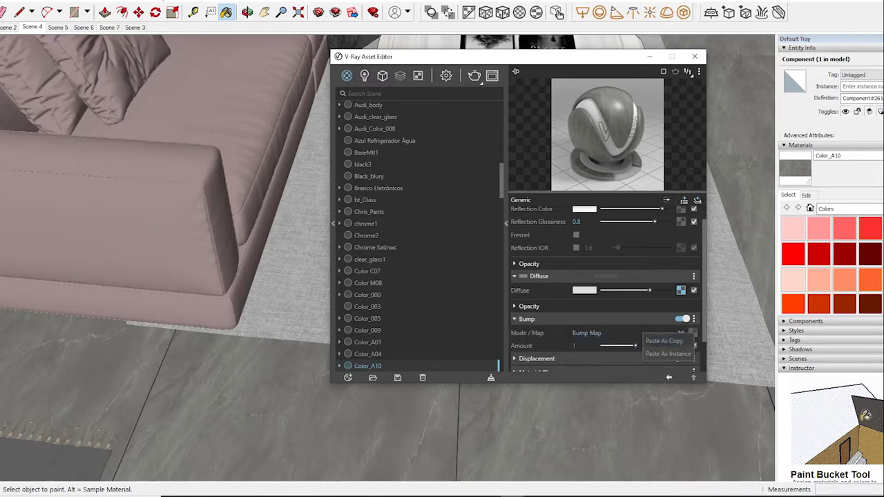
left_click(663, 353)
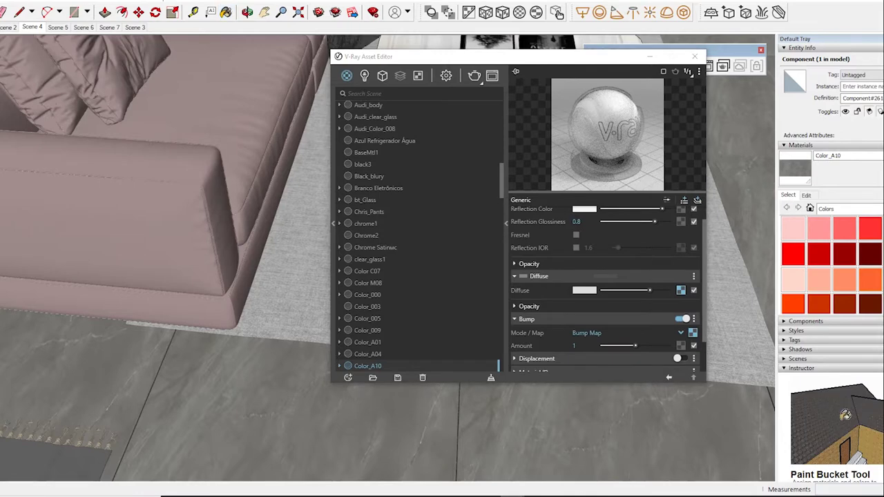
Set the Color_A10 bump amount to 0.3.
key("alt")
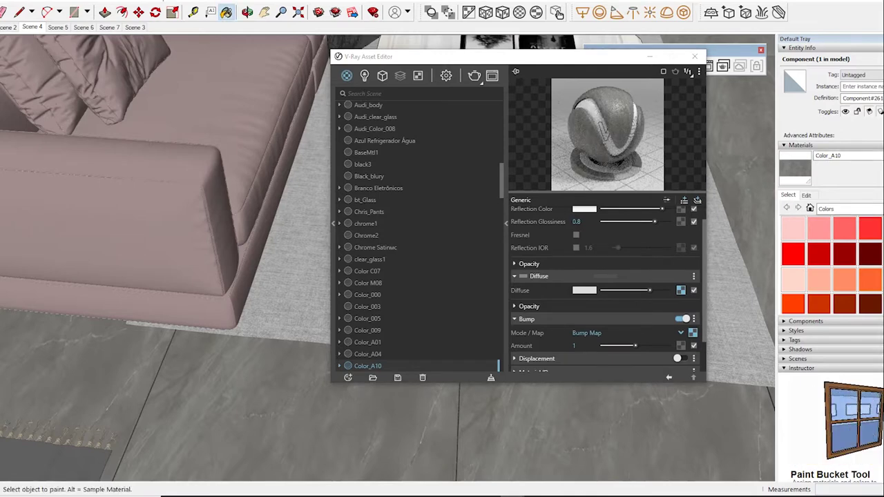
left_click_drag(635, 345, 609, 346)
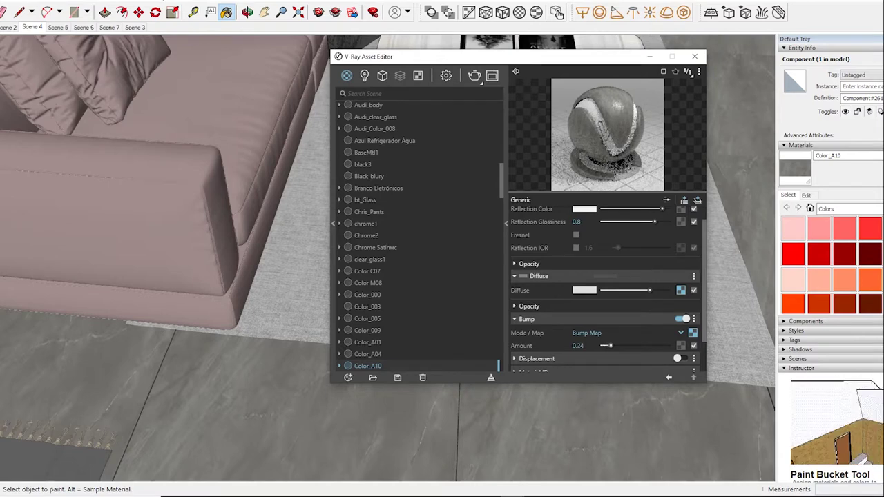
left_click(577, 346)
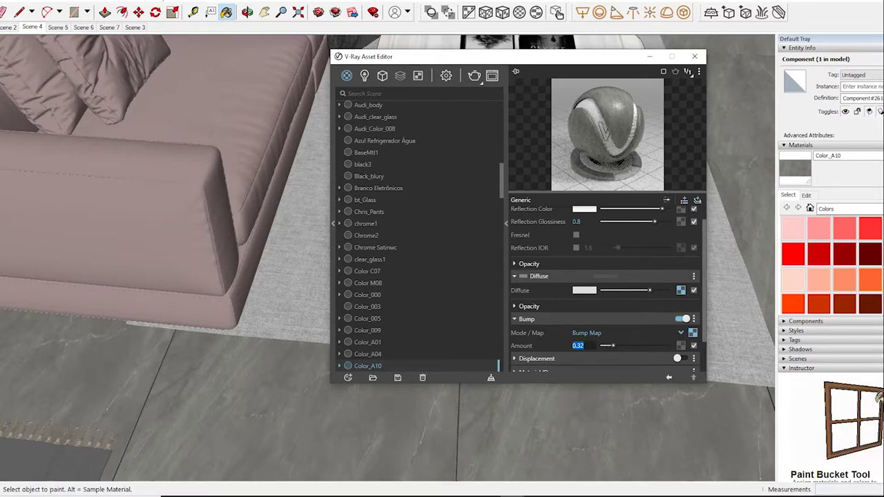
type("0")
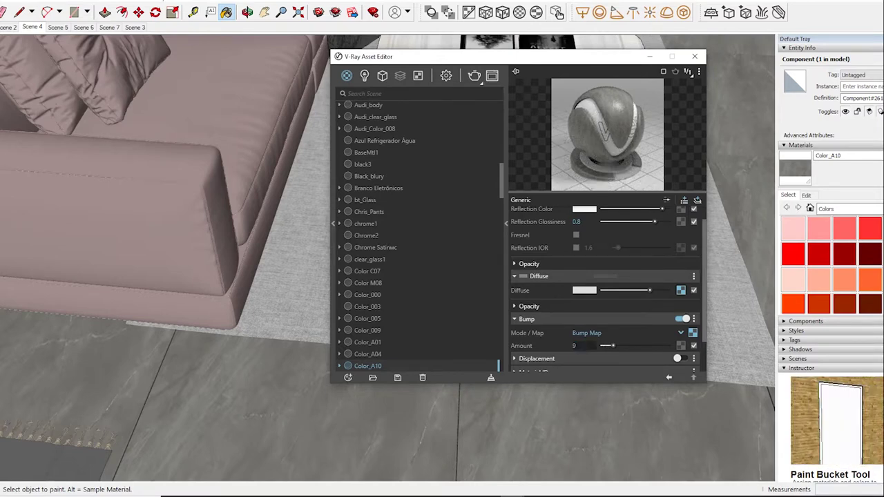
key("Return")
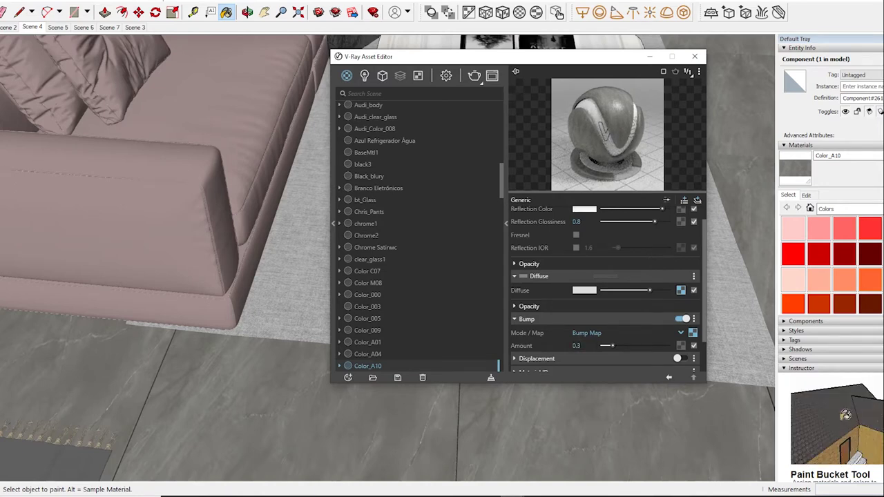
key("alt")
Slightly darken the wooden steps' reflection colour and set Sofa_058 reflection glossiness to 0.5.
mouse_move(207, 276)
middle_mouse_down()
mouse_move(207, 173)
mouse_move(208, 276)
middle_mouse_up()
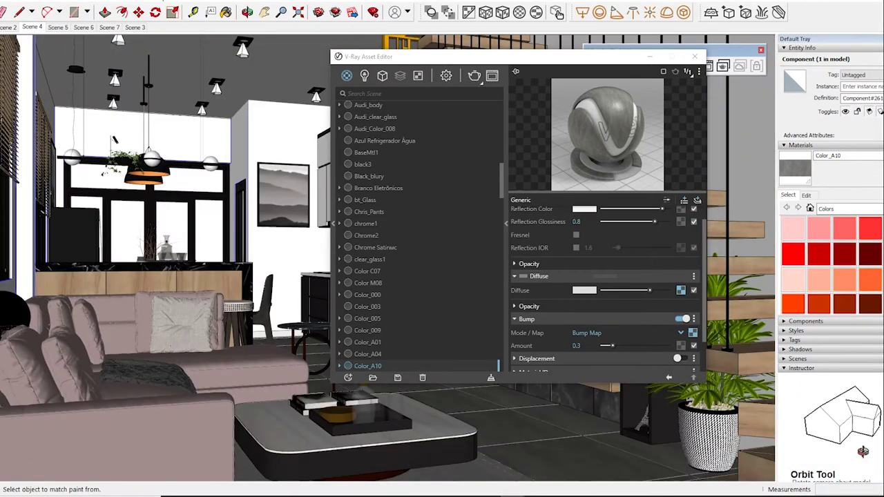
mouse_move(115, 139)
middle_mouse_down()
mouse_move(391, 395)
mouse_move(277, 311)
middle_mouse_up()
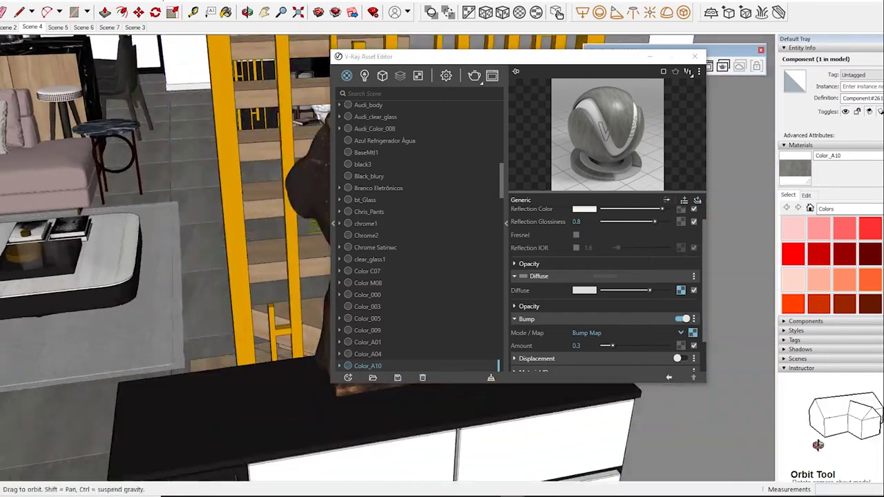
key("b")
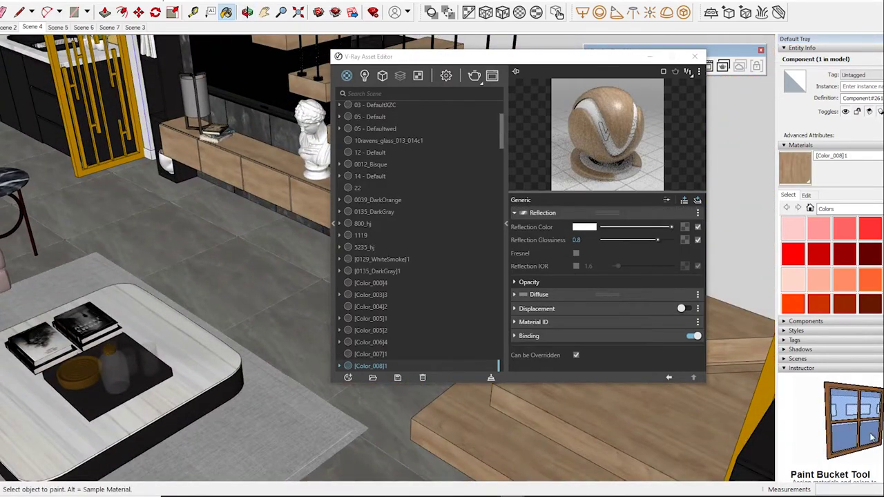
left_click_drag(670, 227, 666, 227)
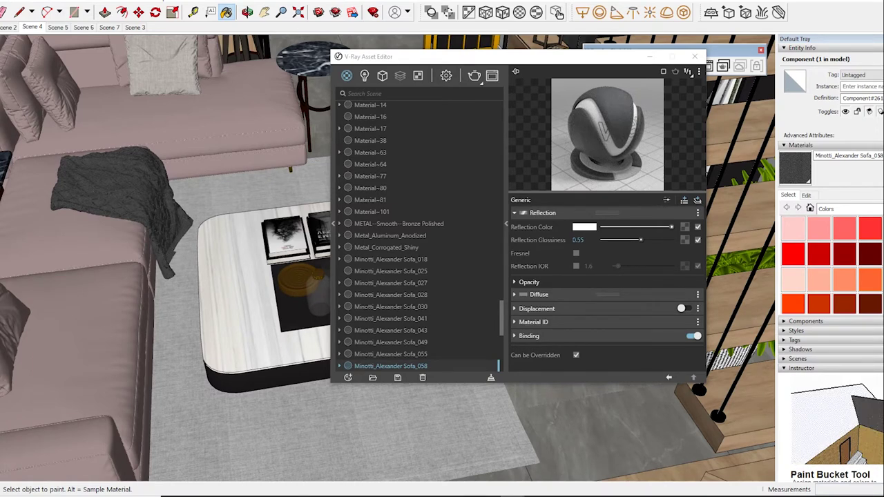
left_click_drag(641, 239, 637, 240)
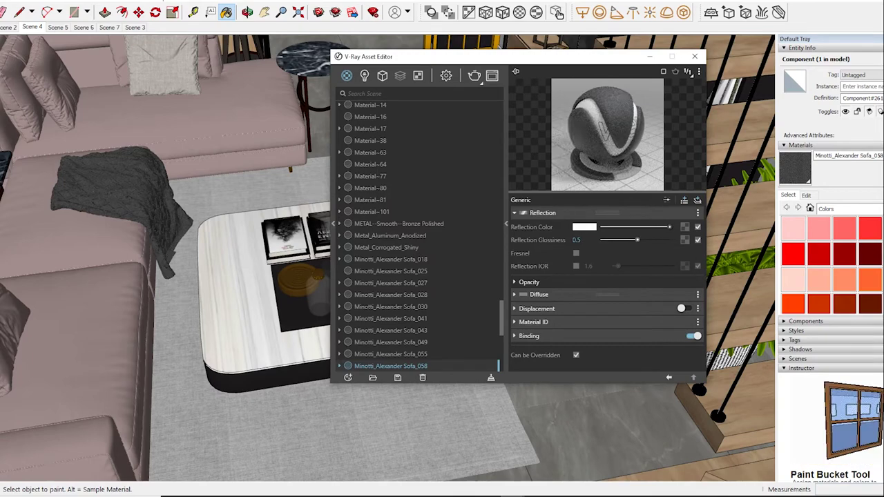
Sample the pink Minotti_Alexander Sofa_055 fabric material from the sofa.
key("alt")
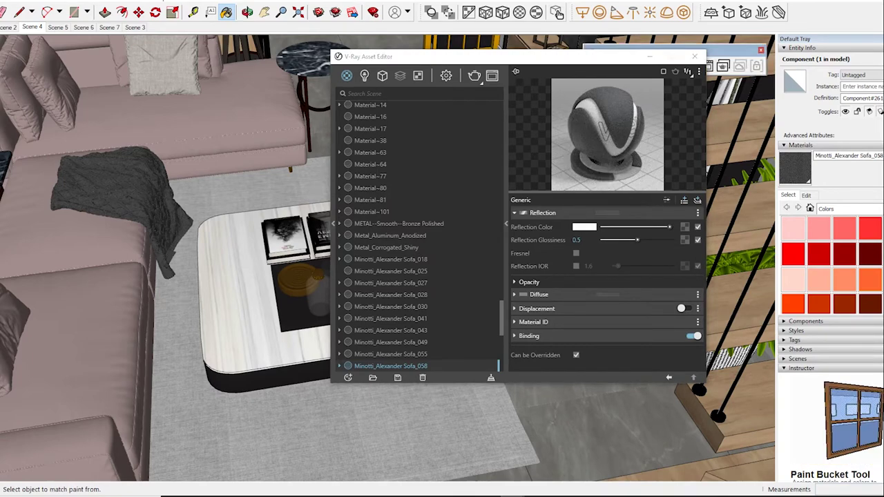
middle_click_drag(207, 277, 173, 262)
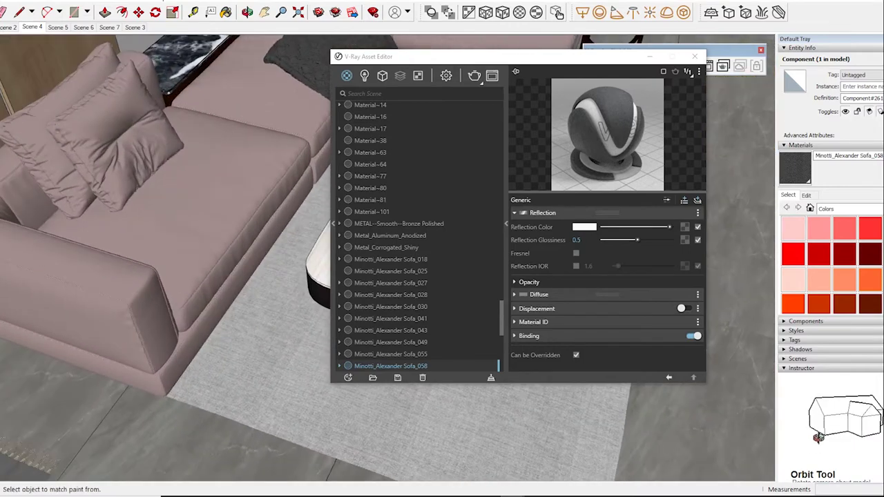
left_click(172, 207, "alt")
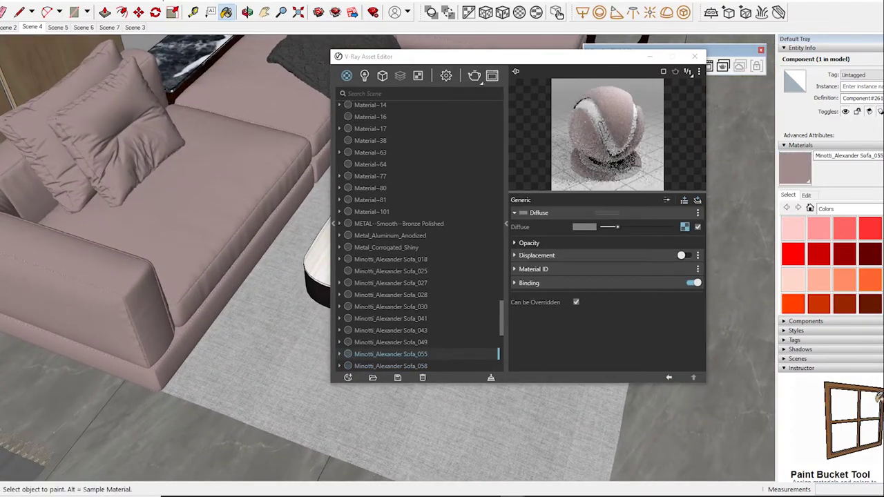
Add a light grey Reflective Coat with 0.55 glossiness, then sample marble Material14.
left_click(698, 199)
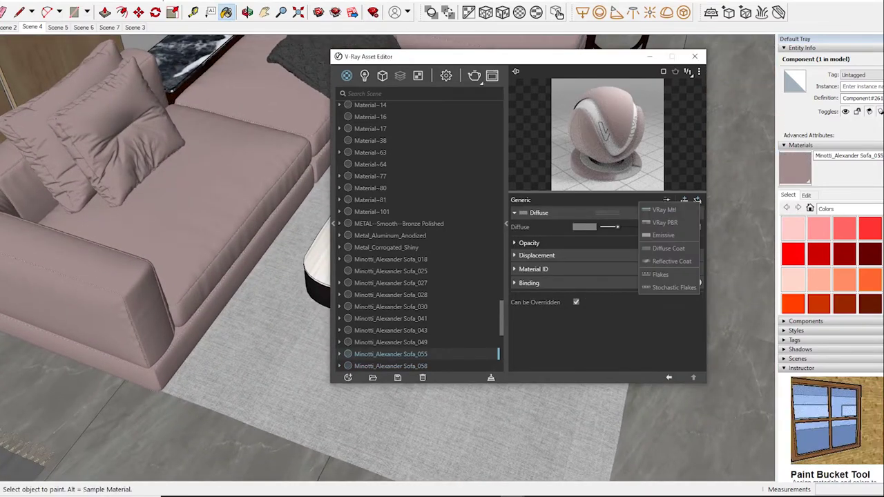
left_click(666, 262)
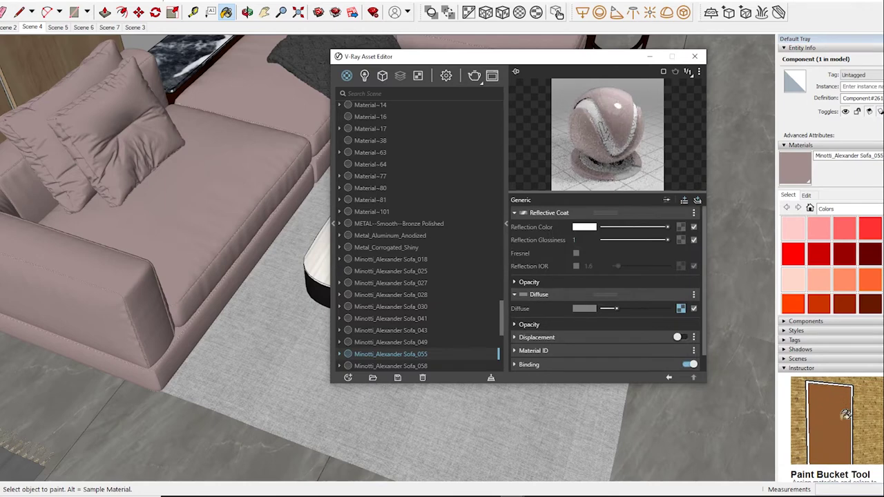
mouse_move(664, 227)
left_mouse_down()
mouse_move(643, 227)
mouse_move(651, 239)
left_mouse_up()
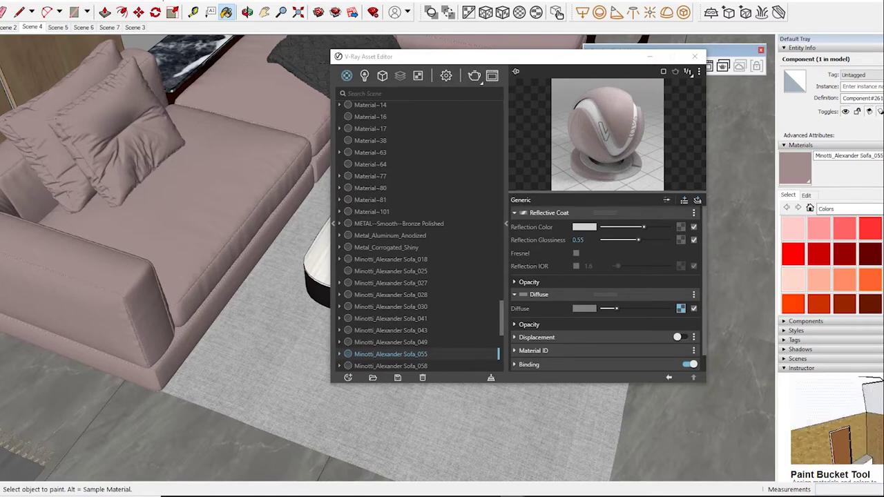
middle_click_drag(442, 276, 511, 262)
left_click(200, 145, "alt")
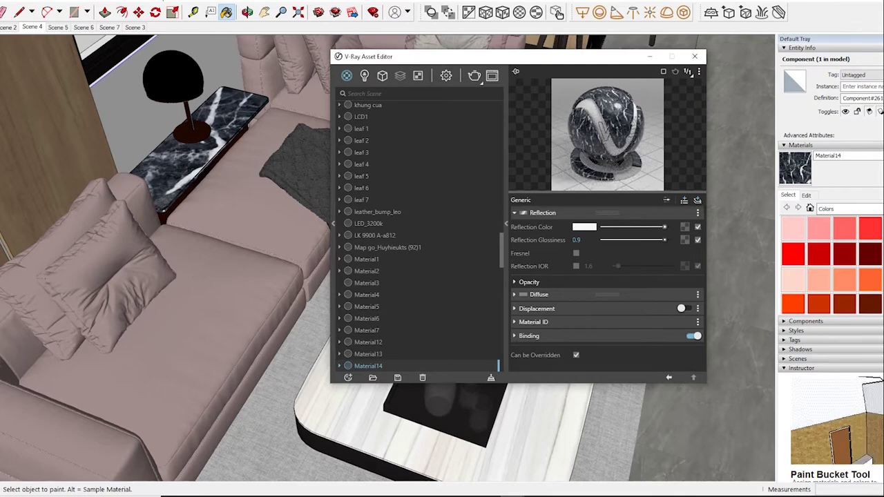
Try 0.85 reflection glossiness on the marble, then restore it to 0.9.
type("0.85")
key("Return")
type("0.9")
key("Return")
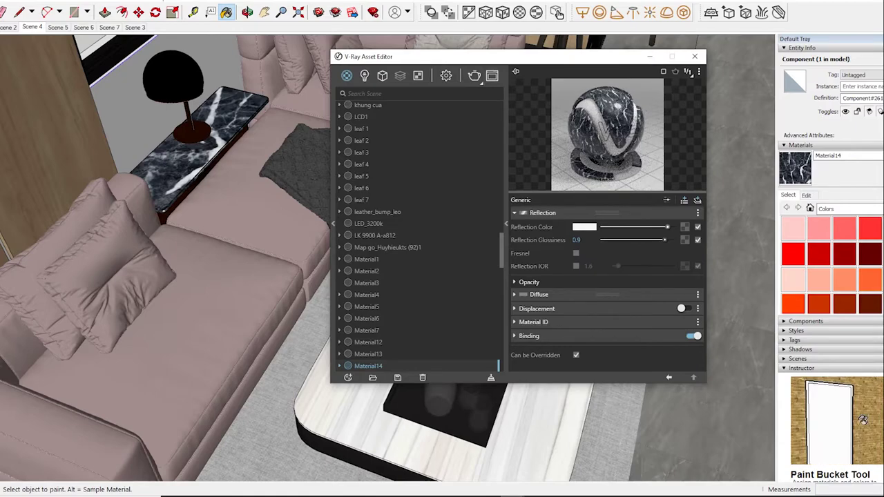
Enable Fresnel with reflection IOR 2 on Chris_Pants, then load Glass1.
key("alt")
mouse_move(207, 277)
middle_mouse_down()
mouse_move(124, 269)
mouse_move(221, 263)
middle_mouse_up()
left_click(228, 297, "alt")
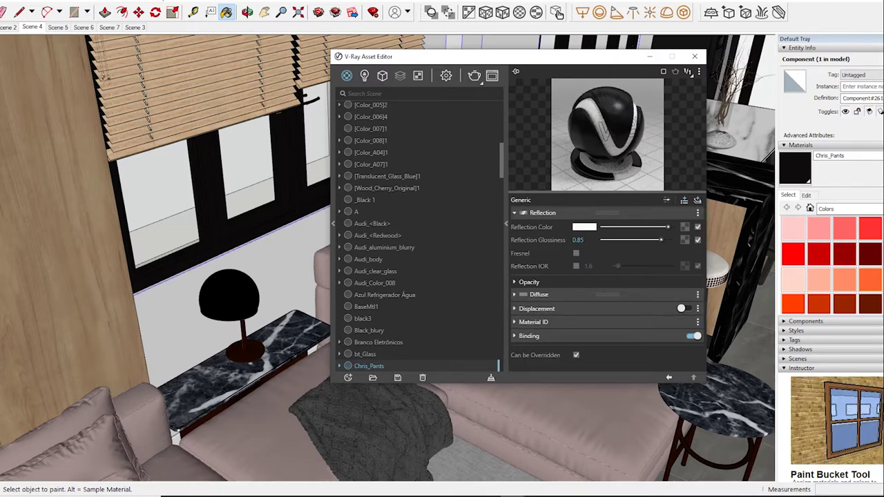
left_click(576, 253)
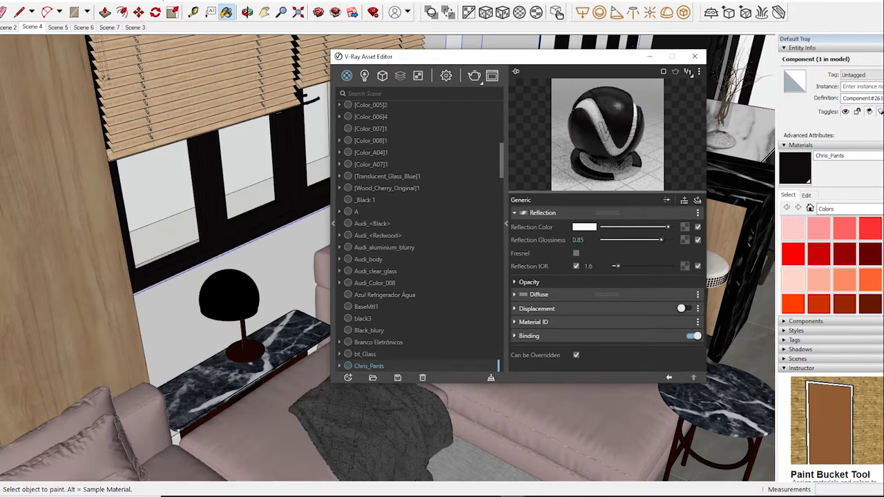
type("2")
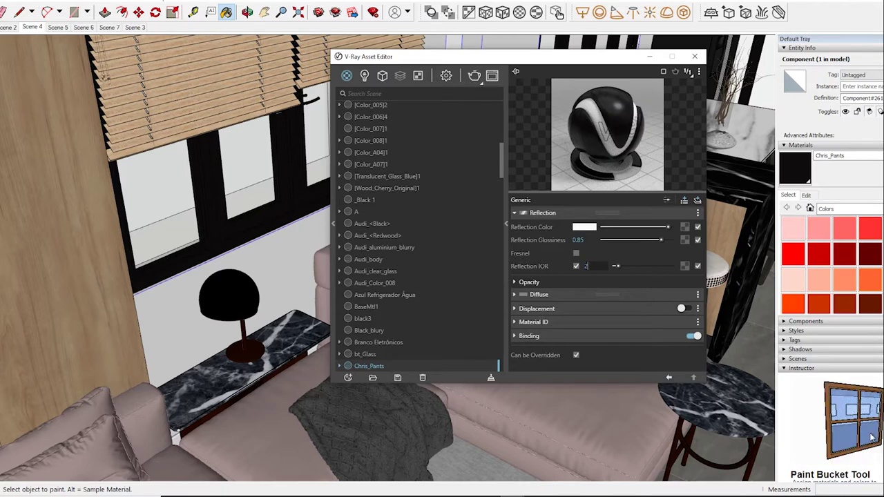
key("Return")
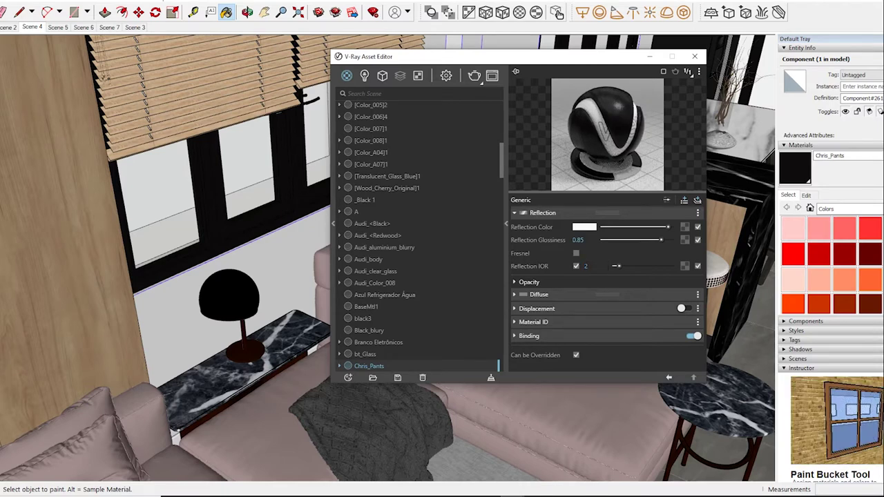
left_click(173, 207, "alt")
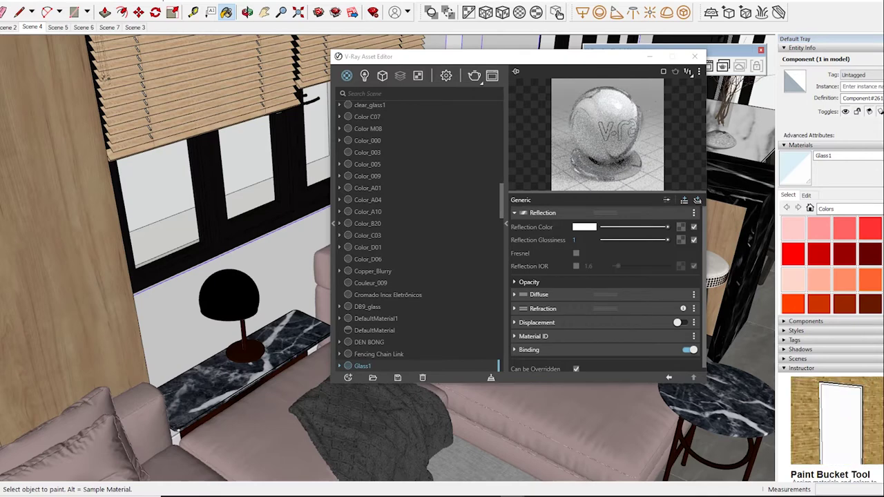
Set the Glass1 material's reflection glossiness to 0.9.
left_click(543, 308)
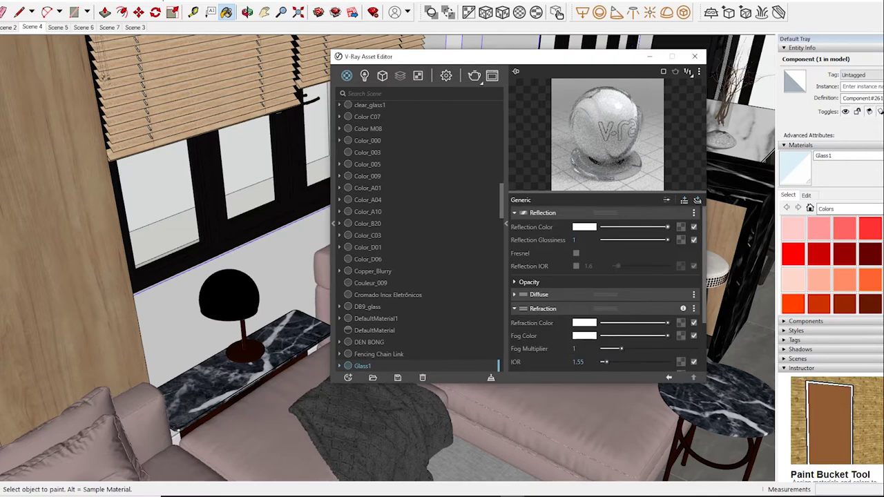
type("0.9")
key("Return")
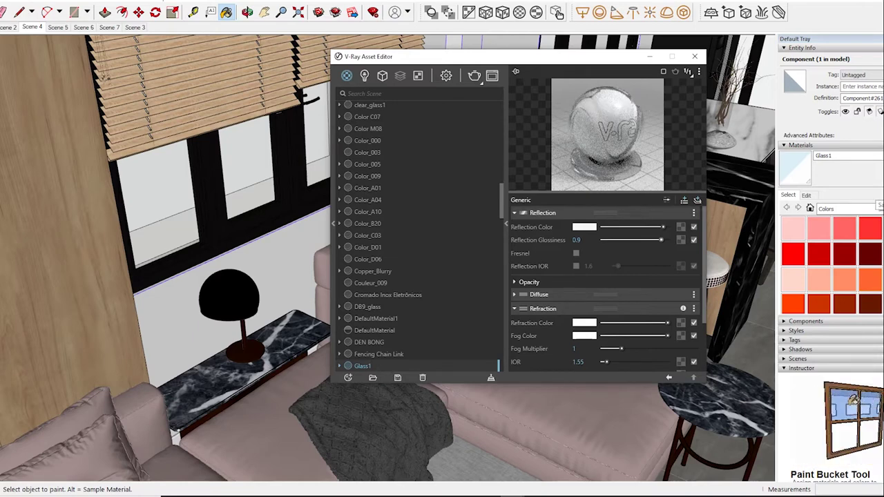
Set gold Color_D01 reflection glossiness to 0.9, then sample the sink's stainless steel.
key("alt")
left_click(55, 241, "alt")
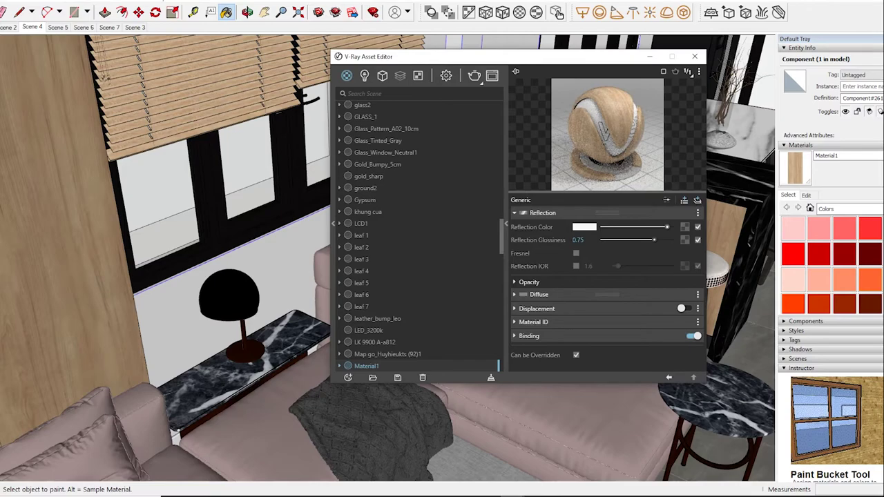
mouse_move(207, 276)
middle_mouse_down()
mouse_move(221, 228)
mouse_move(111, 259)
middle_mouse_up()
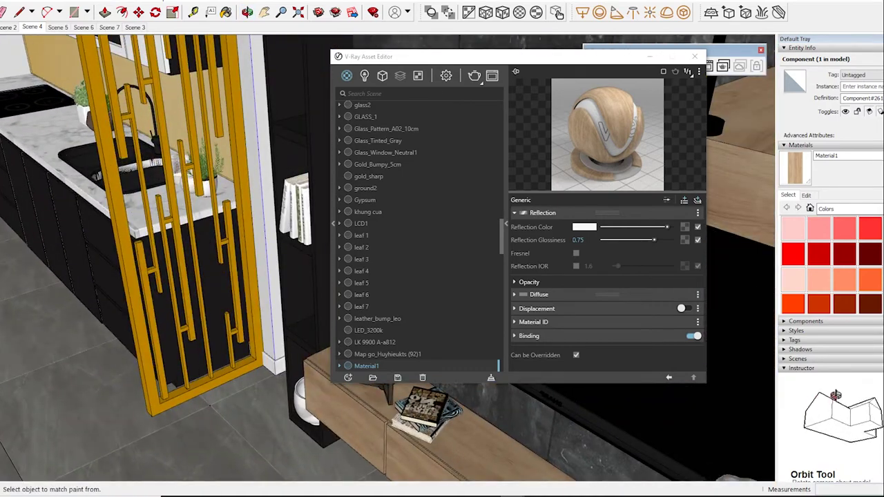
left_click(252, 276, "alt")
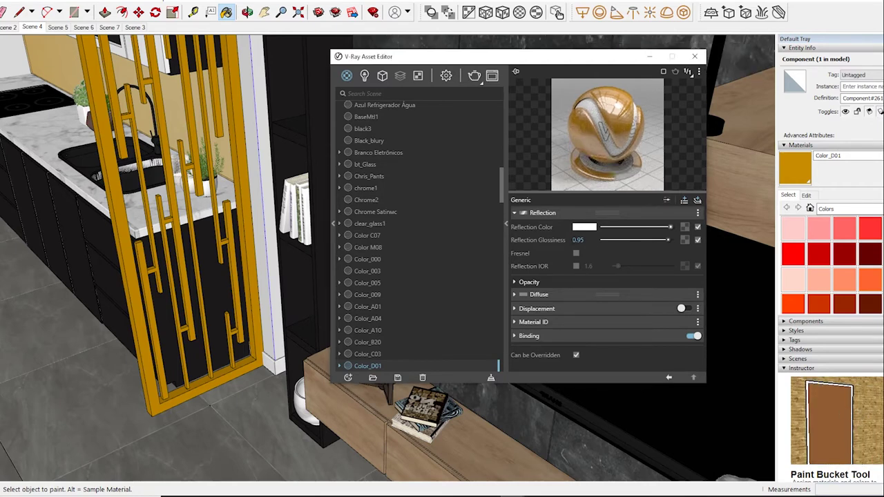
key("BackSpace")
key("Return")
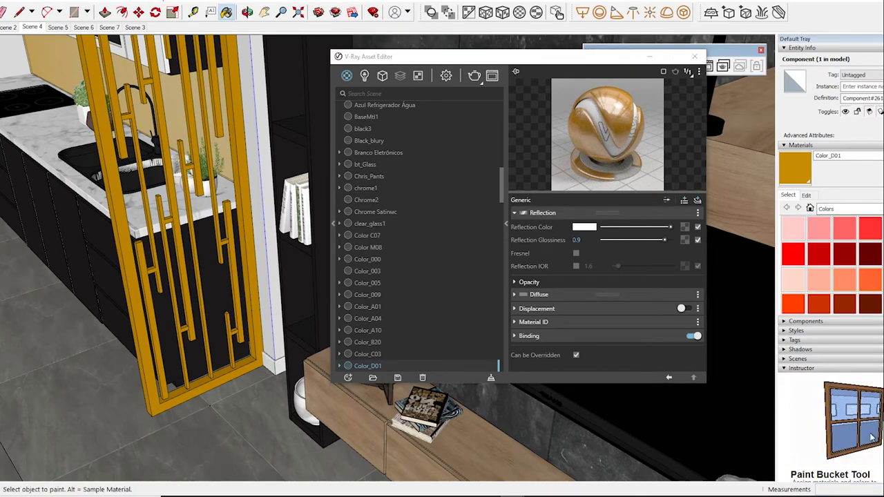
mouse_move(304, 290)
middle_mouse_down()
mouse_move(342, 282)
mouse_move(287, 266)
middle_mouse_up()
left_click(249, 172, "alt")
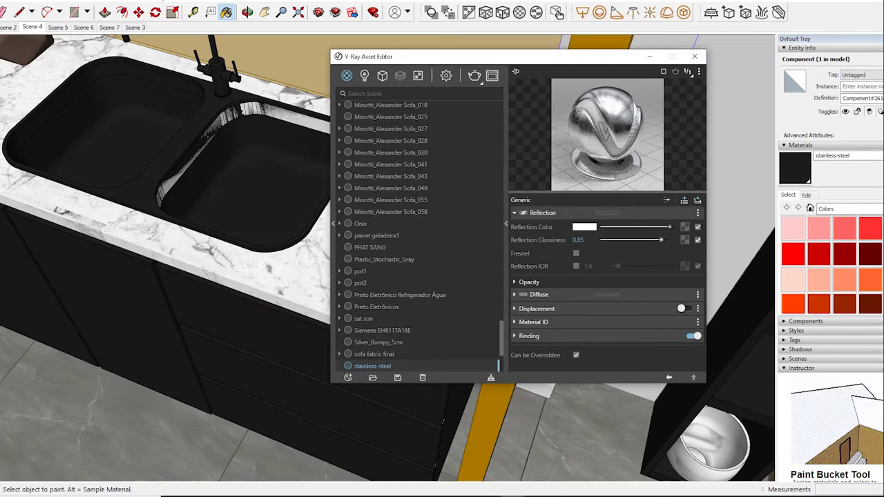
Sample 0012_Bisque, then set the black Color_B20 cabinet's reflection glossiness to 0.85.
key("alt")
left_click(269, 269, "alt")
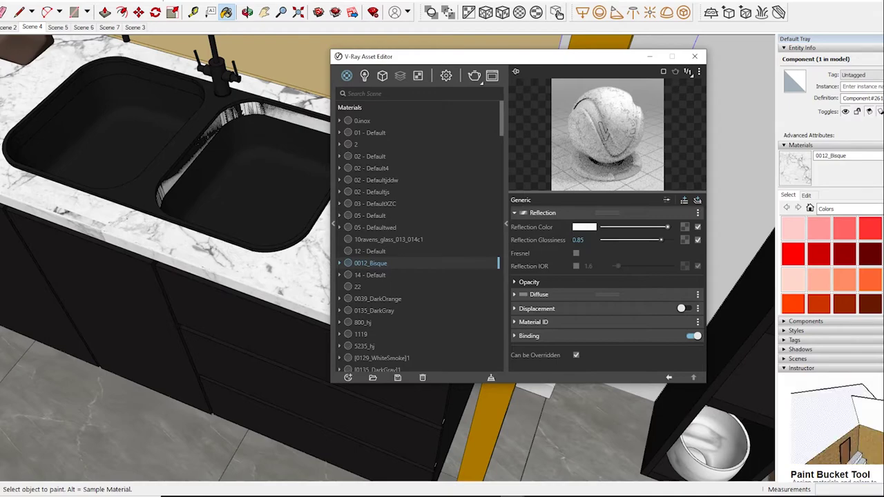
mouse_move(207, 277)
middle_mouse_down()
mouse_move(387, 408)
mouse_move(359, 414)
middle_mouse_up()
left_click(359, 415, "alt")
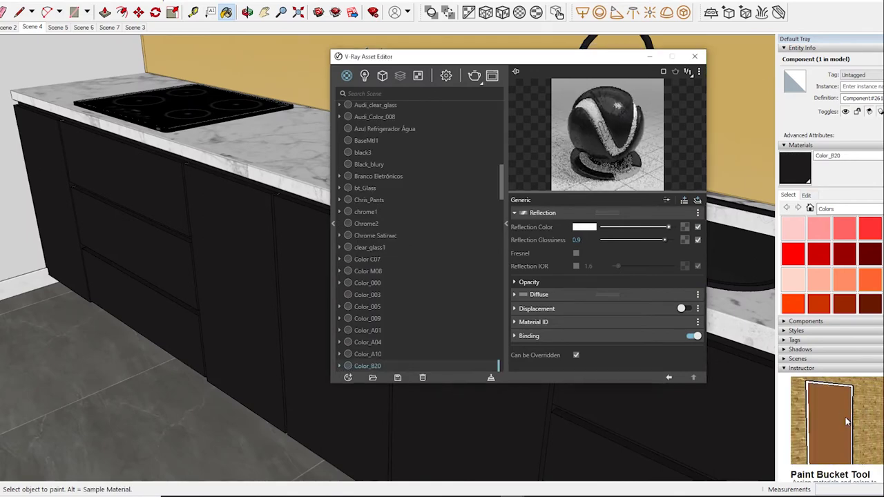
left_click_drag(665, 240, 661, 239)
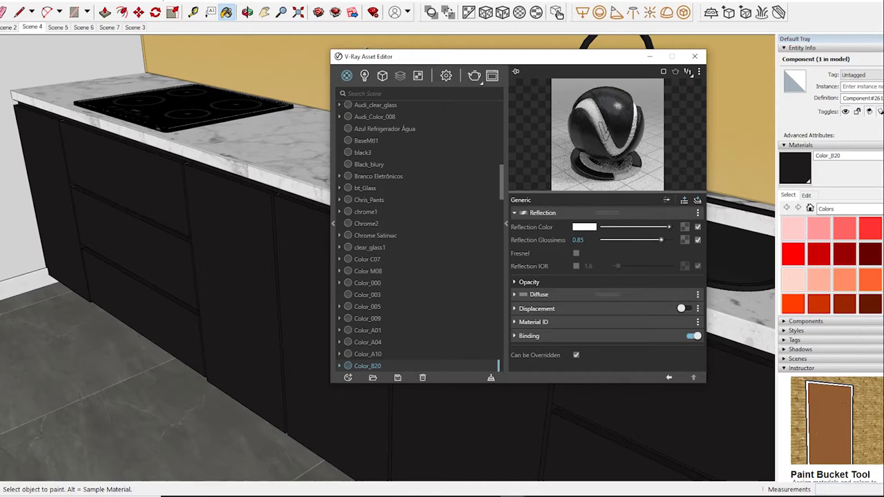
Sample the Sofa_027 chair, 05 - Default table and Gold_Bumpy_5cm materials in turn.
mouse_move(208, 277)
middle_mouse_down()
mouse_move(138, 263)
mouse_move(242, 235)
middle_mouse_up()
left_click(207, 263)
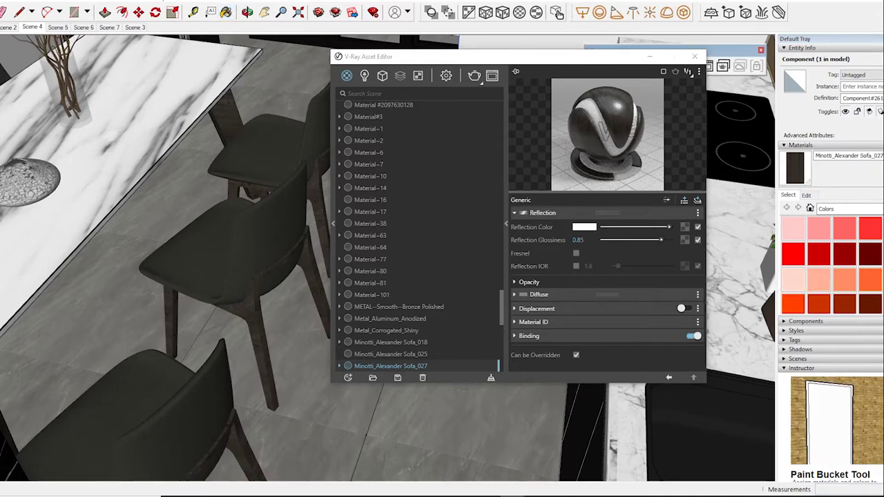
left_click(228, 276, "alt")
middle_click_drag(228, 276, 290, 207)
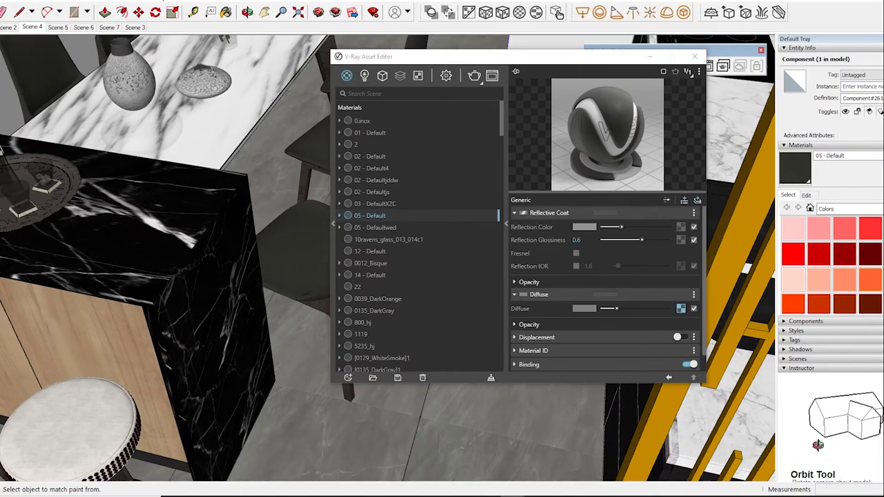
mouse_move(228, 207)
middle_mouse_down()
mouse_move(109, 135)
mouse_move(179, 180)
middle_mouse_up()
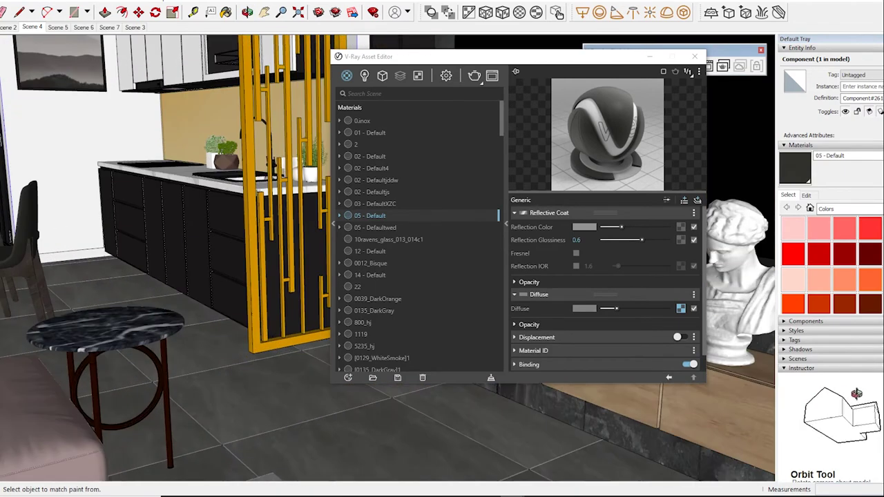
left_click(256, 207, "alt")
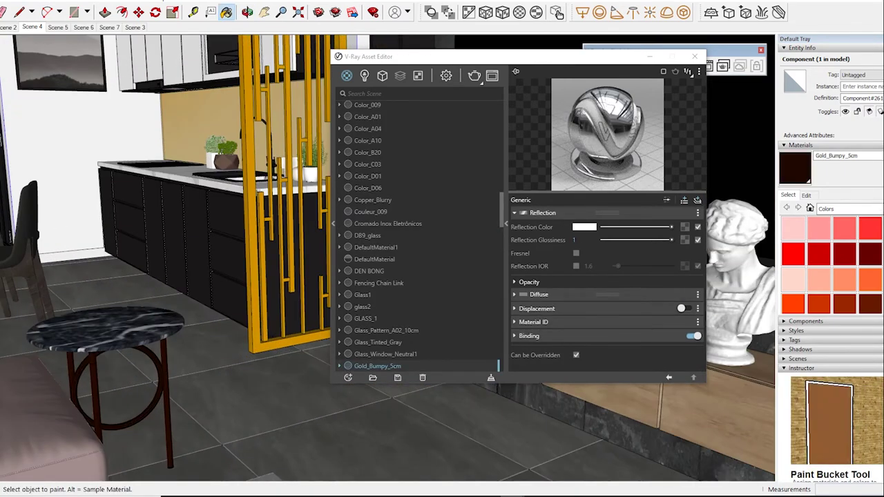
Set Gold_Bumpy_5cm reflection glossiness to 0.95 and sample 0135_DarkGray.
left_click_drag(670, 226, 669, 226)
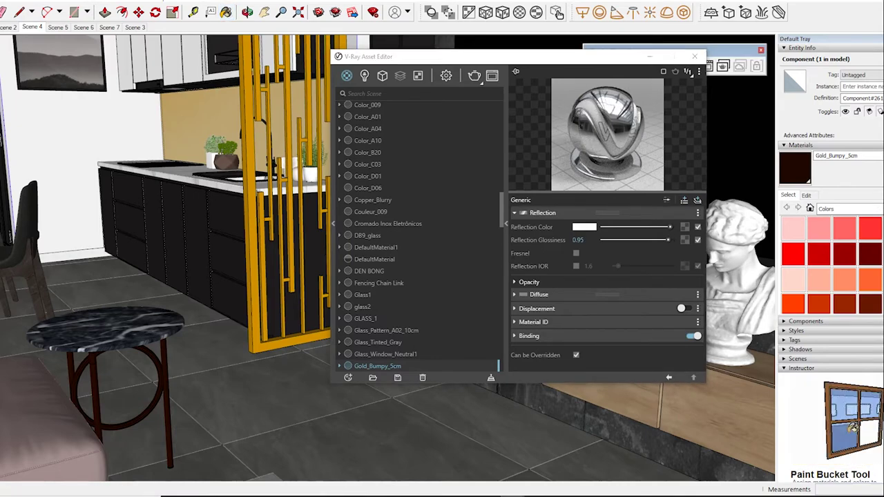
middle_click_drag(207, 276, 138, 290)
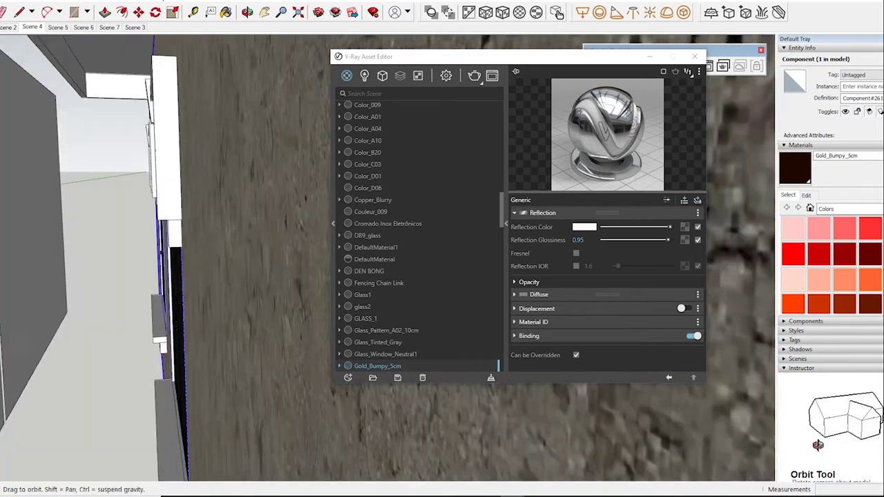
mouse_move(207, 276)
middle_mouse_down()
mouse_move(172, 290)
mouse_move(201, 283)
middle_mouse_up()
left_click(69, 324, "alt")
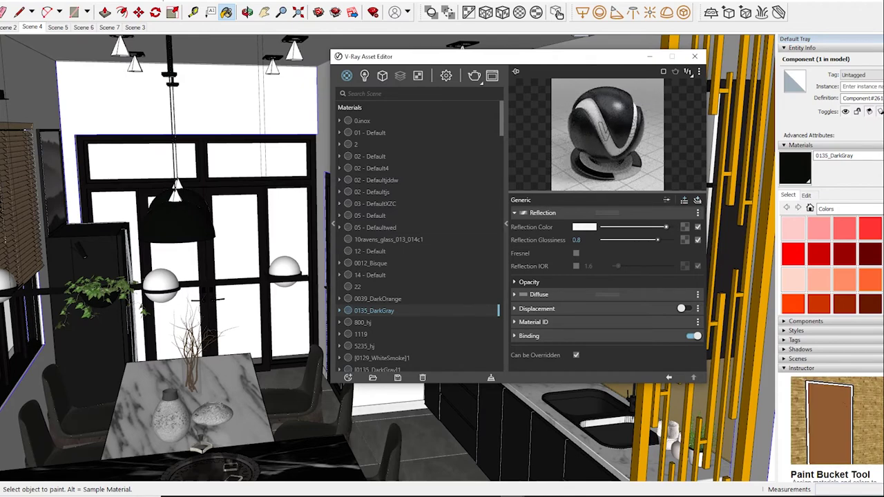
Tweak the orange [Color_A07]1 lamp reflection and set 0135_DarkGray glossiness to 0.85.
middle_click_drag(324, 276, 336, 220)
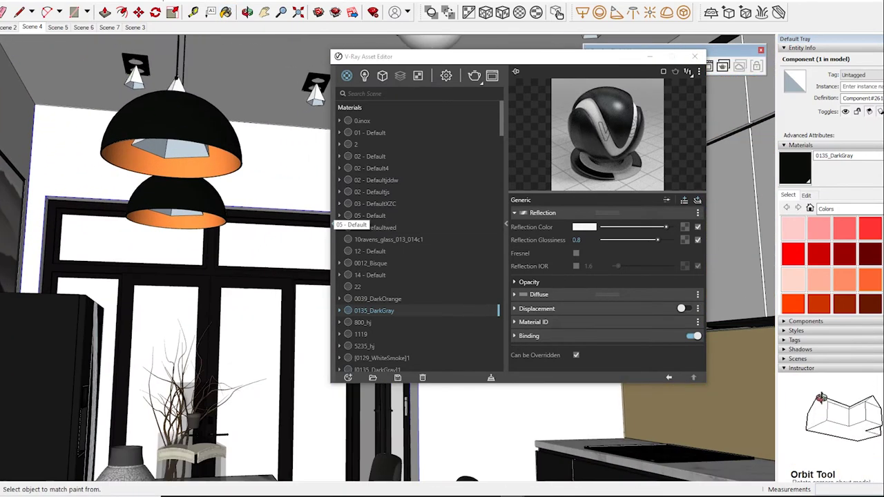
left_click(214, 220, "alt")
left_click_drag(671, 227, 668, 226)
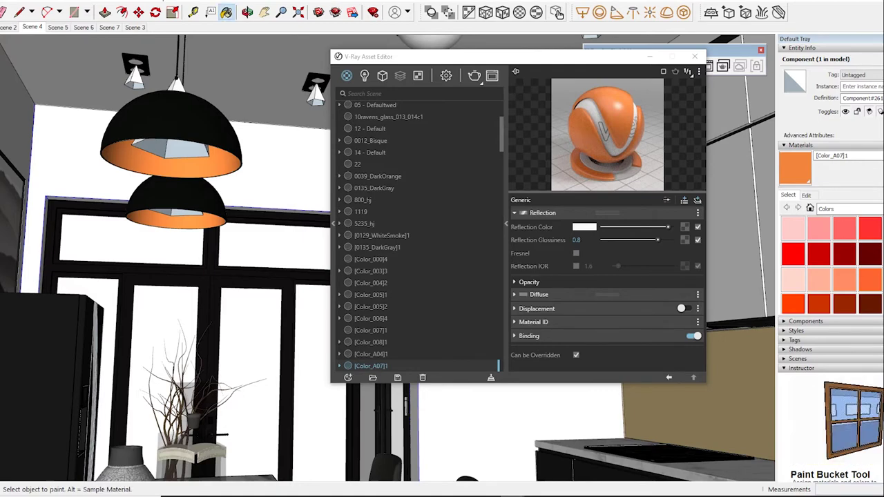
mouse_move(166, 228)
middle_mouse_down()
mouse_move(172, 311)
mouse_move(208, 290)
middle_mouse_up()
left_click(208, 276, "alt")
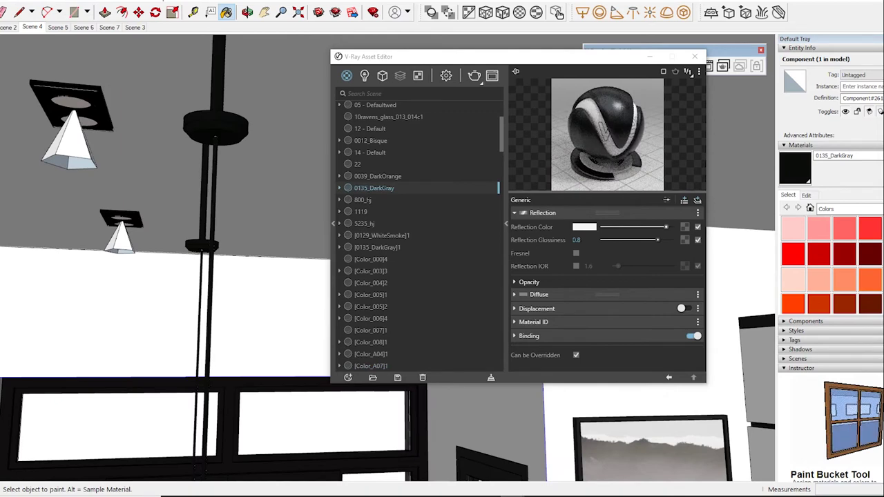
left_click_drag(657, 239, 661, 240)
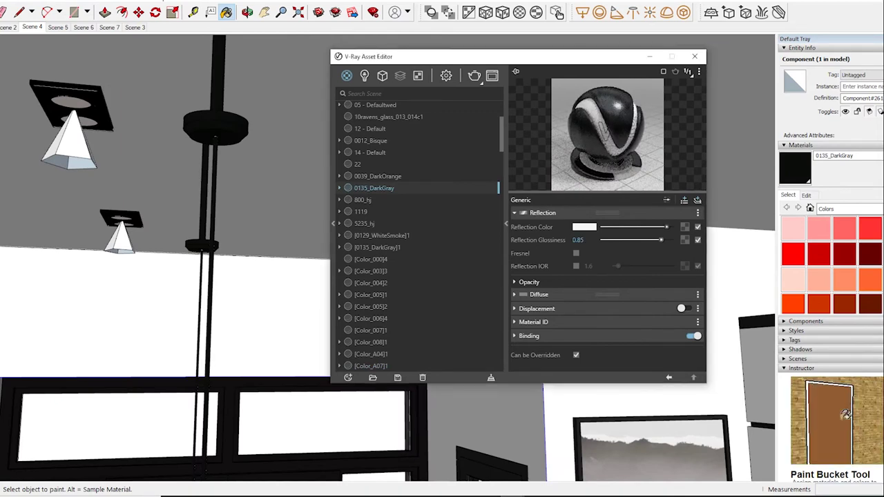
Return to the wide living-room view and list the scene lights in V-Ray.
mouse_move(172, 276)
middle_mouse_down()
mouse_move(207, 276)
mouse_move(262, 248)
mouse_move(180, 268)
middle_mouse_up()
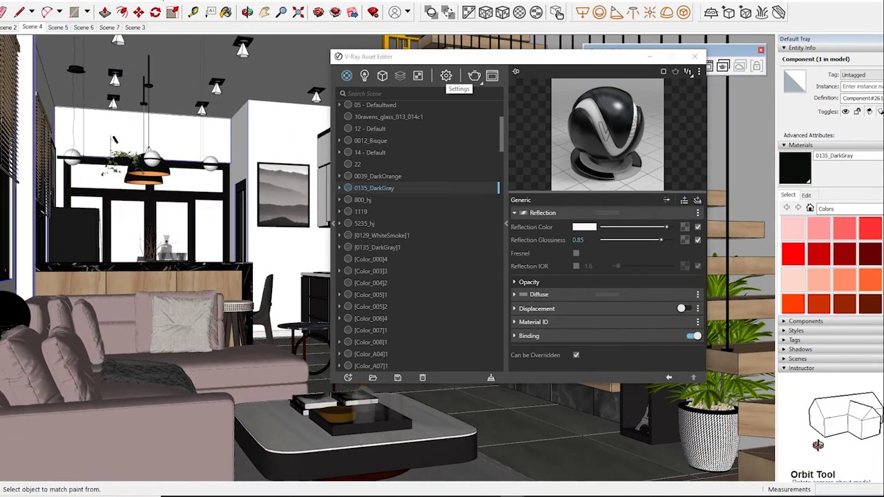
left_click(446, 76)
left_click(364, 75)
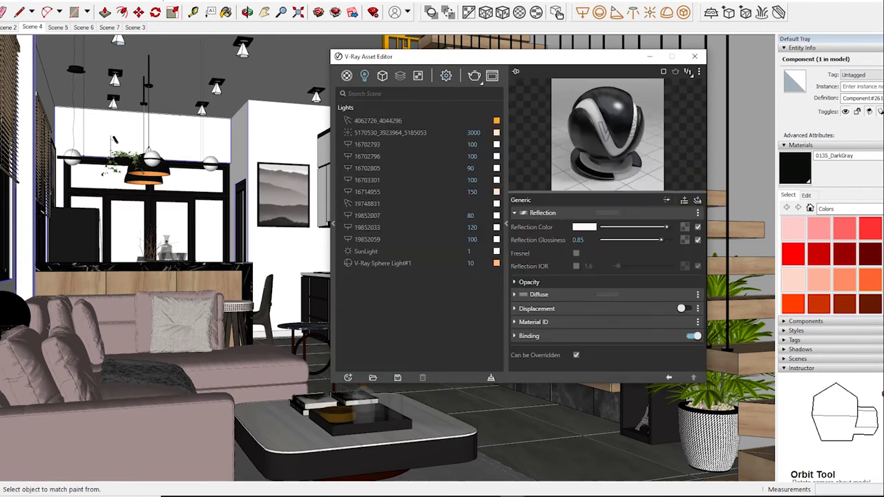
Set rectangle light 16702793's intensity to 110.
left_click(377, 120)
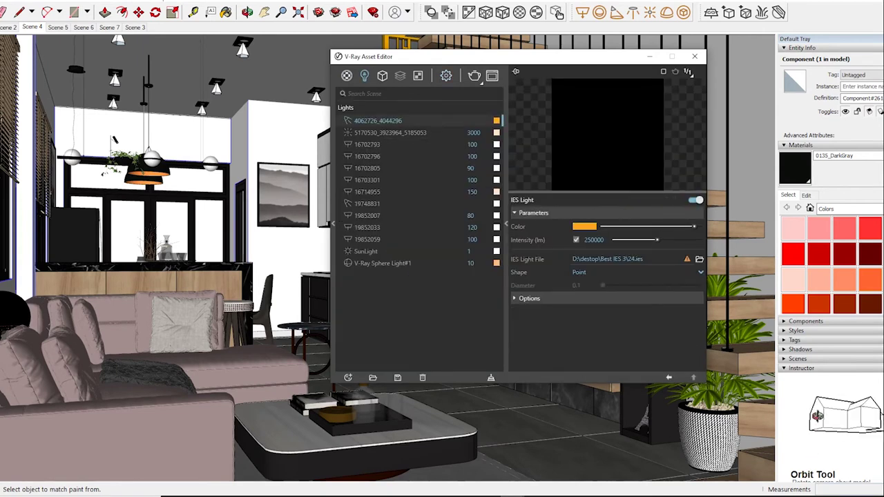
left_click(530, 299)
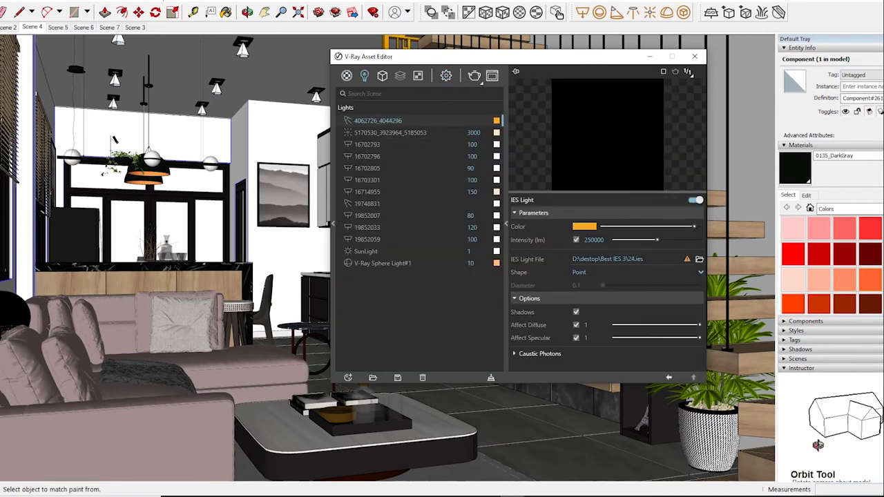
left_click(390, 133)
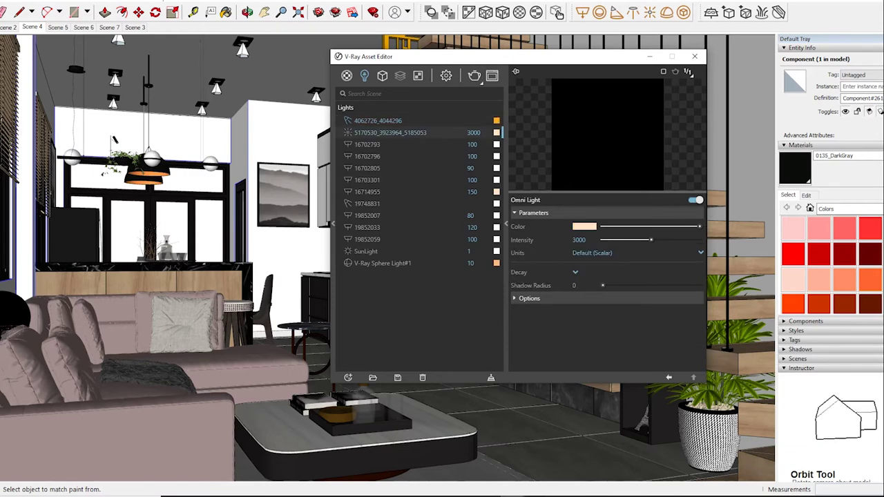
left_click(367, 144)
left_click(391, 132)
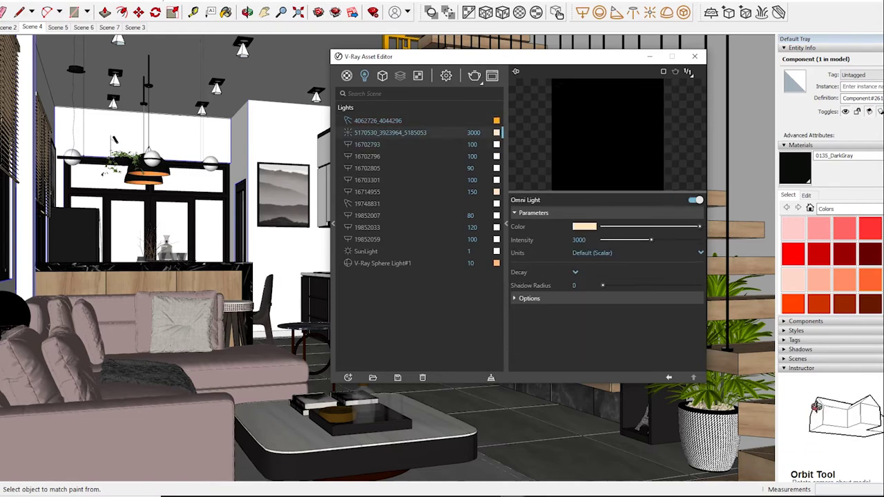
left_click(367, 145)
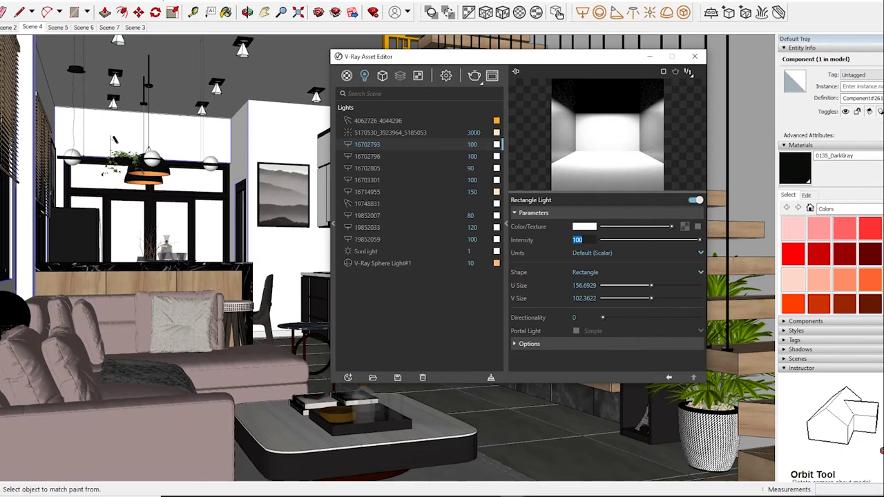
type("119")
key("Return")
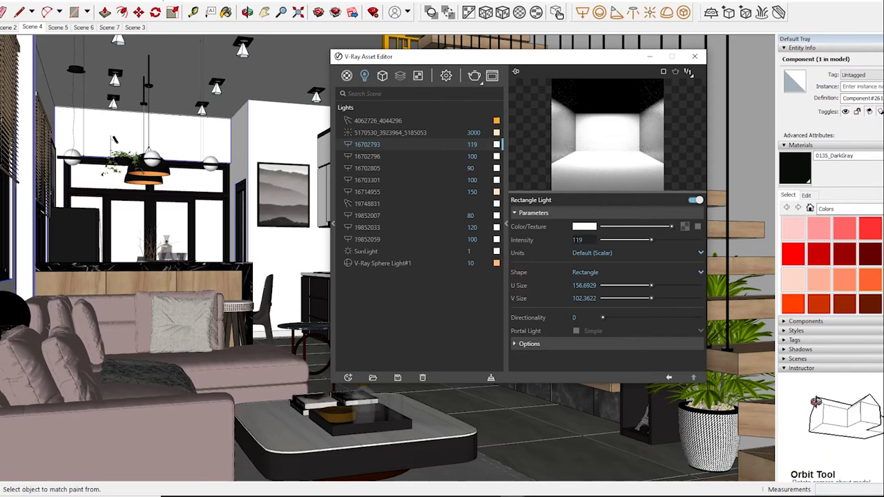
type("0")
key("Return")
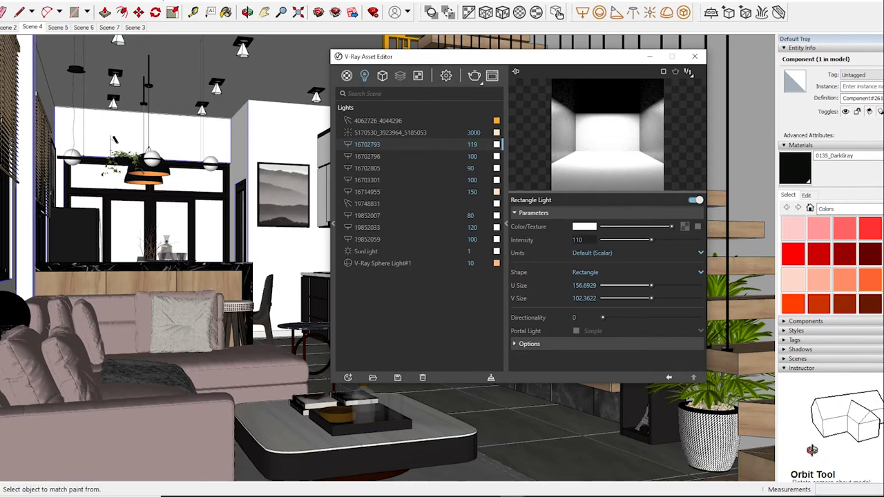
Raise rectangle light 16702805's intensity from 90 to 95.
left_click(376, 179)
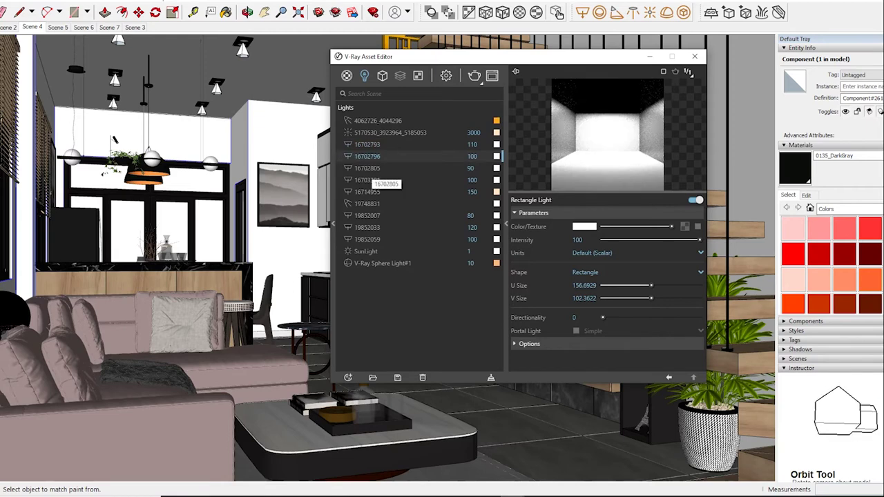
left_click(367, 168)
left_click(576, 240)
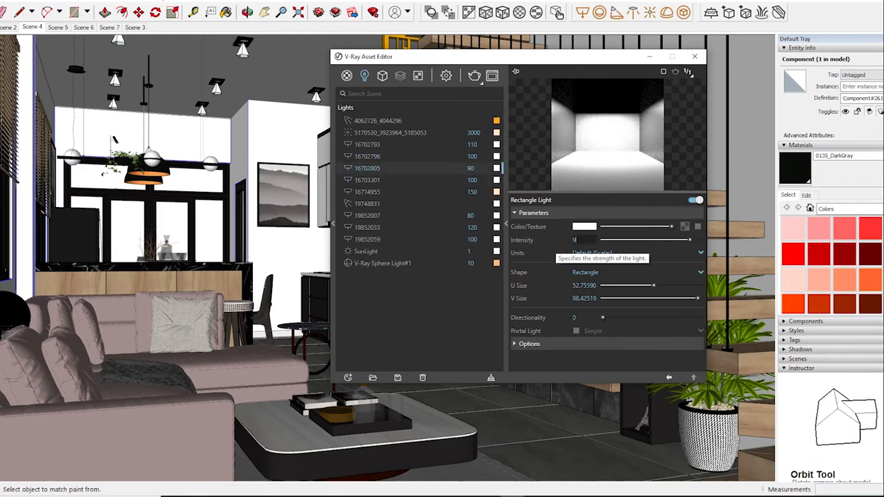
type("95")
key("Return")
Review the remaining lights, including IES 19748831, SunLight and Sphere Light#1, then show materials and render settings.
left_click(367, 179)
left_click(367, 191)
left_click(367, 204)
left_click(366, 215)
left_click(366, 252)
left_click(382, 263)
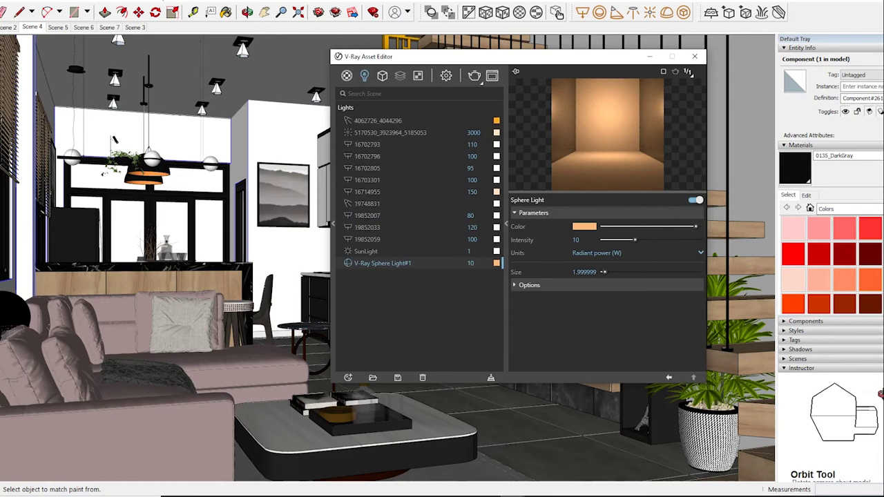
left_click(347, 75)
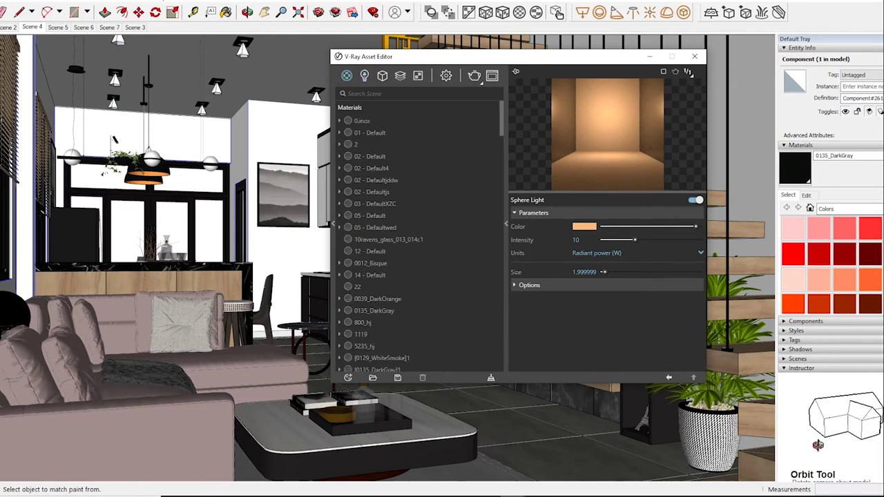
left_click(446, 75)
Turn off Progressive, enable the V-Ray Denoiser and set Exposure Value to 11.
left_click(488, 135)
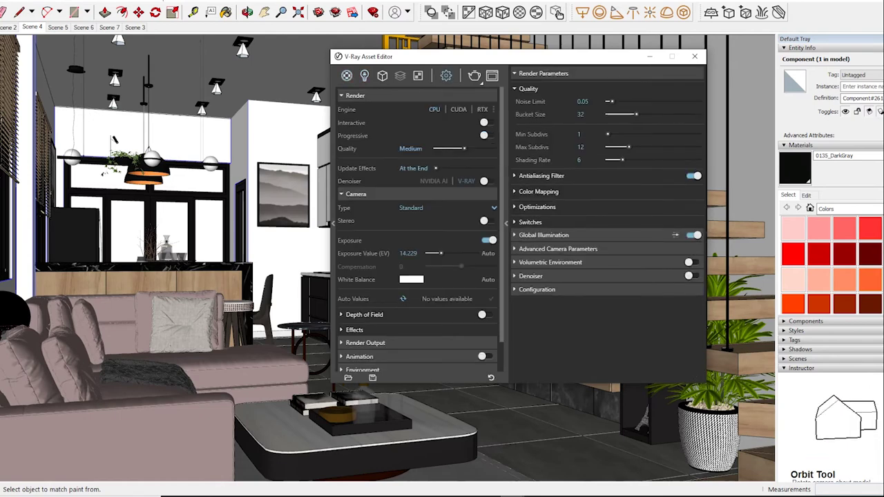
left_click(484, 181)
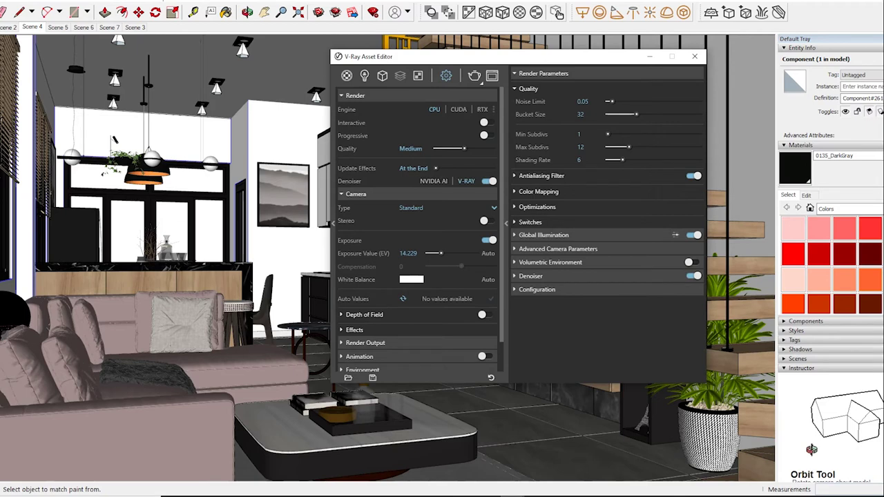
double_click(408, 253)
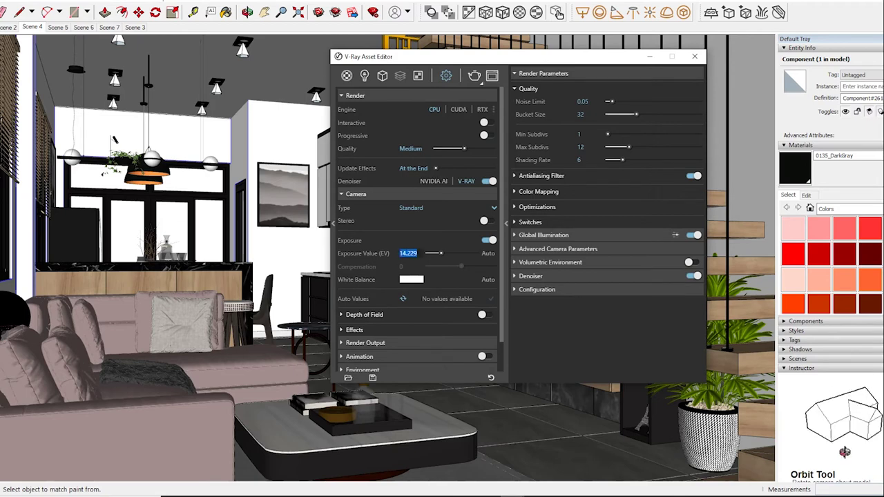
type("11")
key("Return")
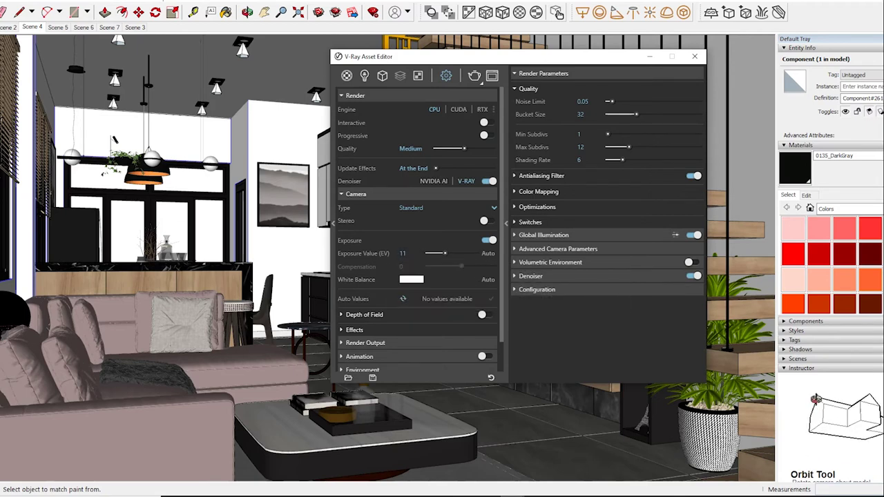
Set the render output image width to 1200, giving 1200×675.
left_click(355, 194)
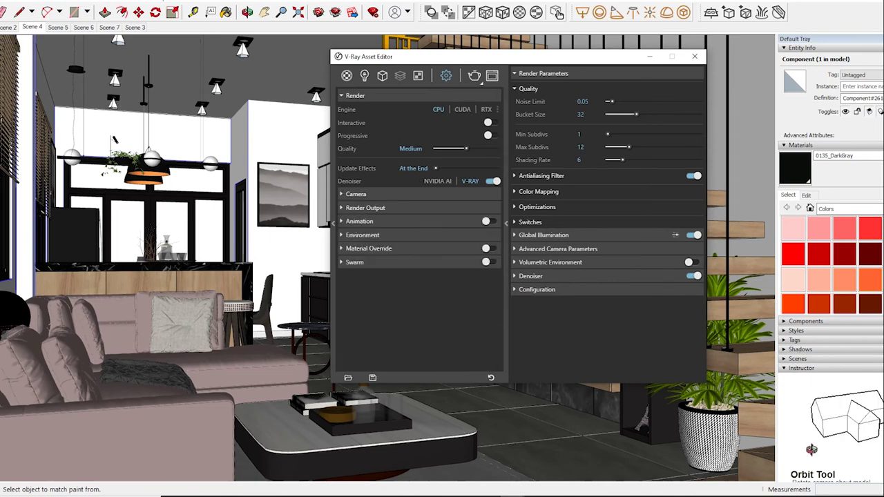
left_click(365, 208)
double_click(404, 234)
type("1200")
key("Return")
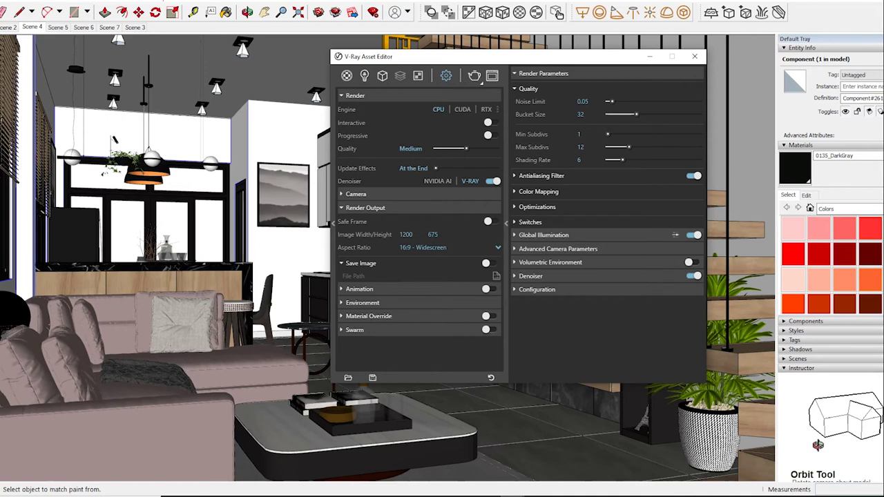
Enable the GI environment override and copy the Background map into the GI slot.
left_click(366, 208)
left_click(362, 235)
right_click(481, 249)
left_click(509, 269)
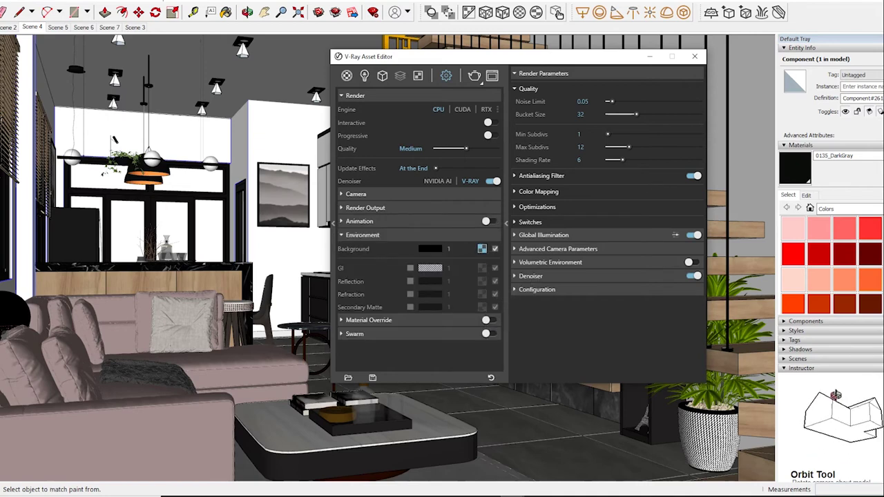
left_click(410, 268)
right_click(482, 268)
left_click(508, 286)
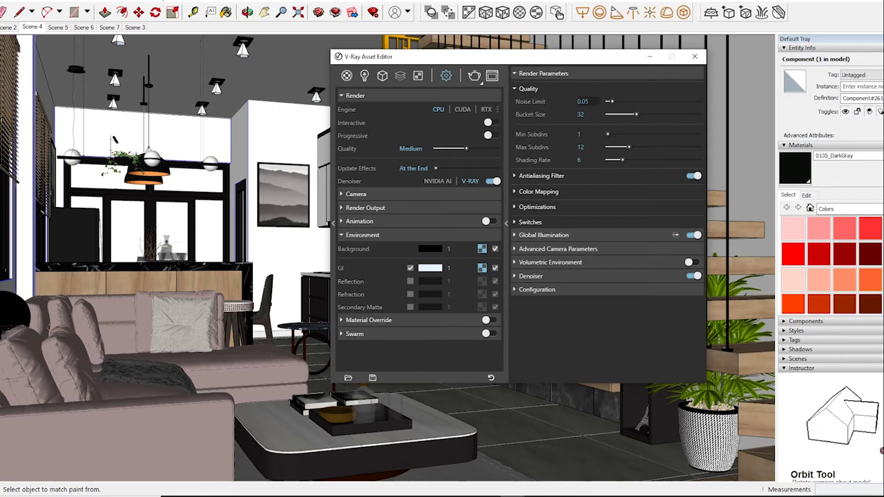
type("0.01")
key("Return")
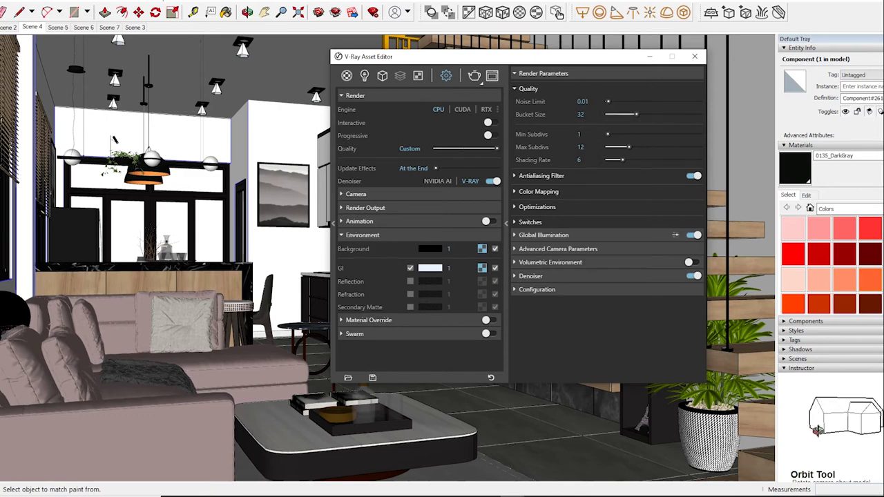
Set Max Subdivs to 24 and Bucket Size to 72.
double_click(580, 147)
type("25")
key("Return")
key("BackSpace")
type("4")
key("Return")
type("7")
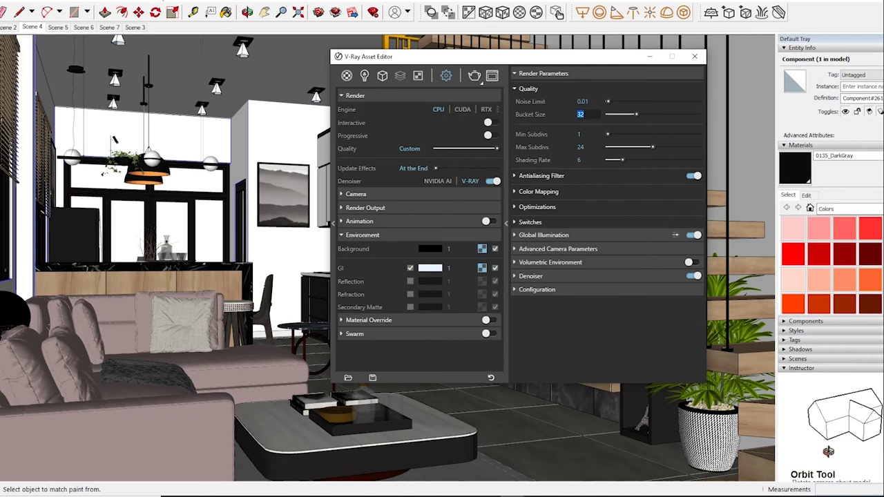
key("Return")
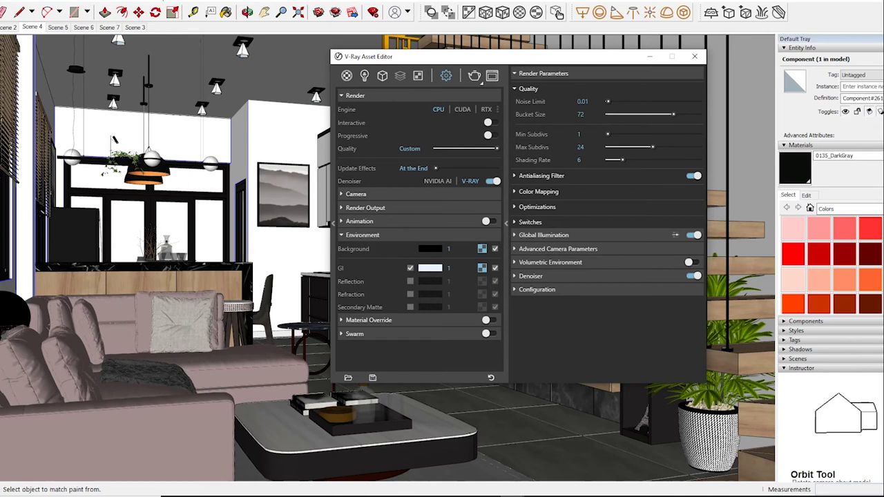
Keep the Triangle antialiasing filter and set its size to 1.
left_click(541, 175)
left_click(653, 189)
left_click(622, 227)
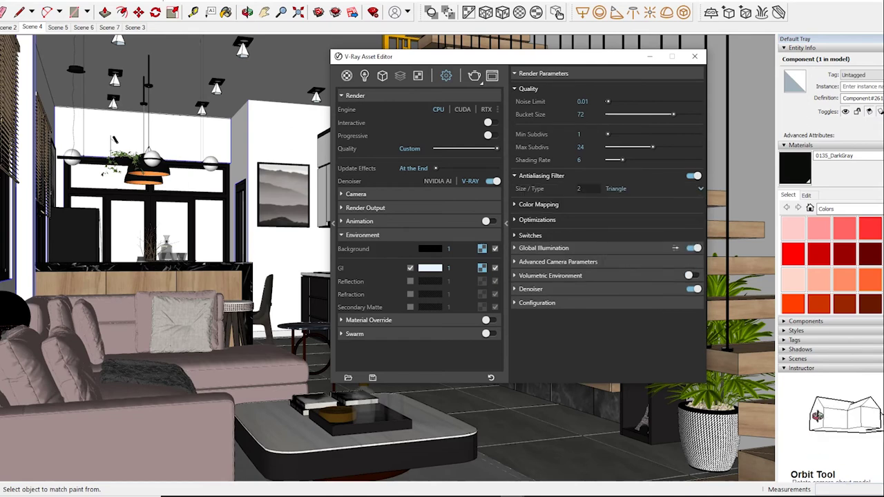
left_click(578, 188)
type("1")
key("Return")
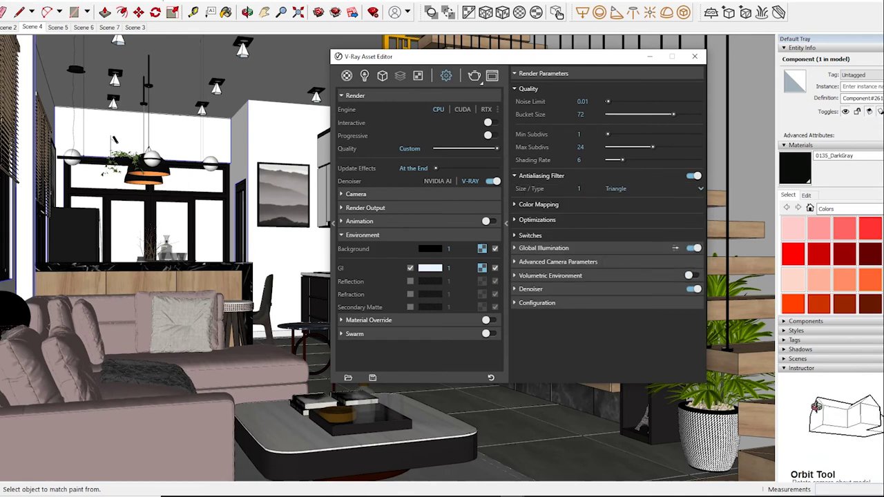
Set Global Illumination primary rays to Irradiance map, keeping Light cache for secondary rays.
left_click(543, 248)
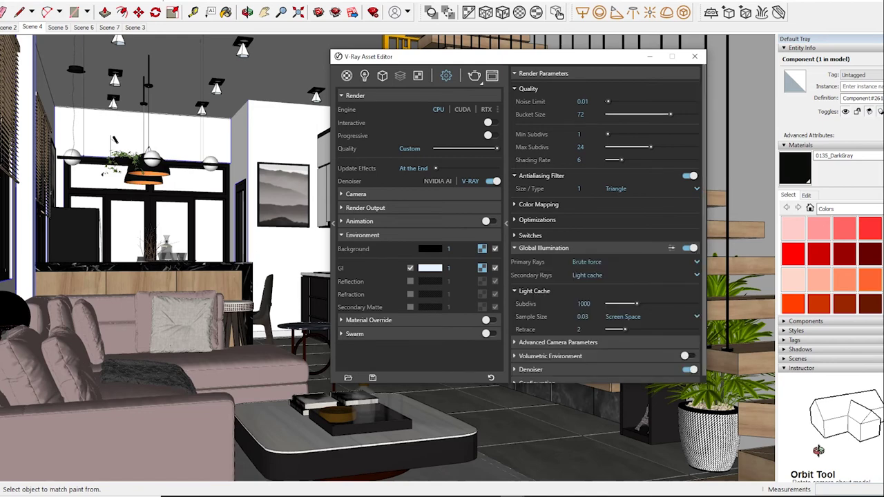
left_click(622, 262)
left_click(587, 288)
left_click(622, 274)
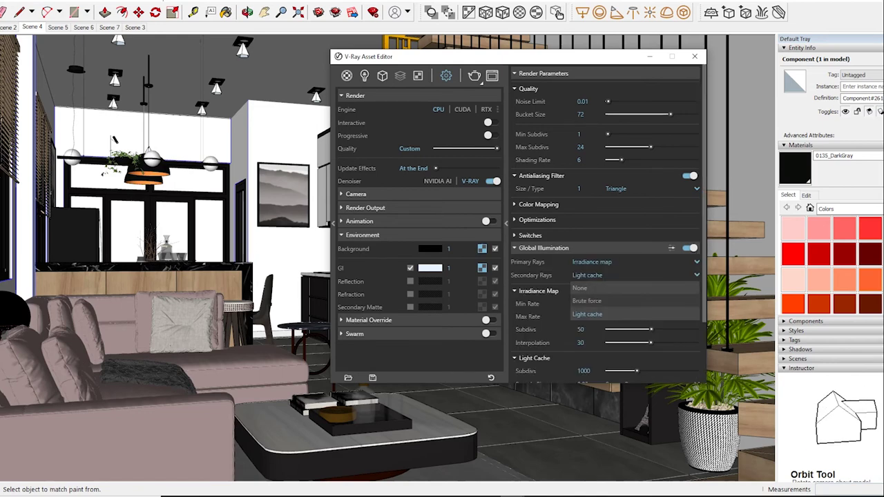
left_click(587, 315)
Set irradiance map subdivs 80, interpolation 50, light cache subdivs 1200, and close the Asset Editor.
left_click(580, 316)
key("Tab")
type("0")
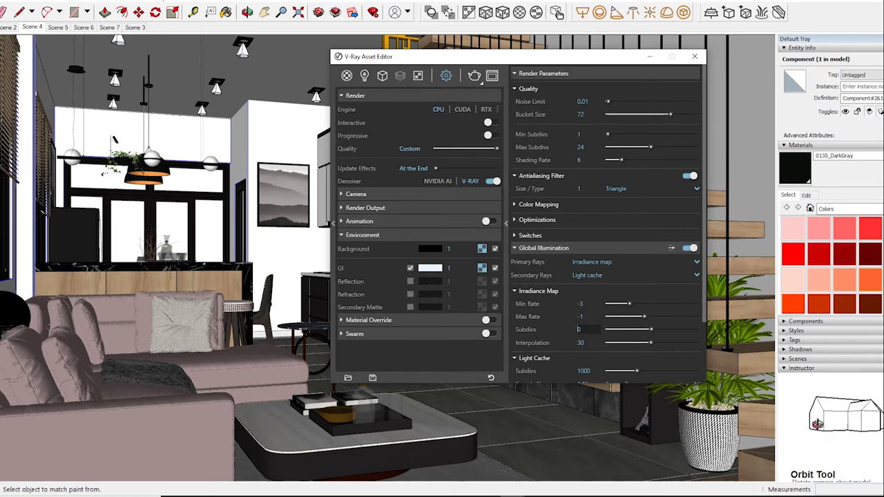
key("Tab")
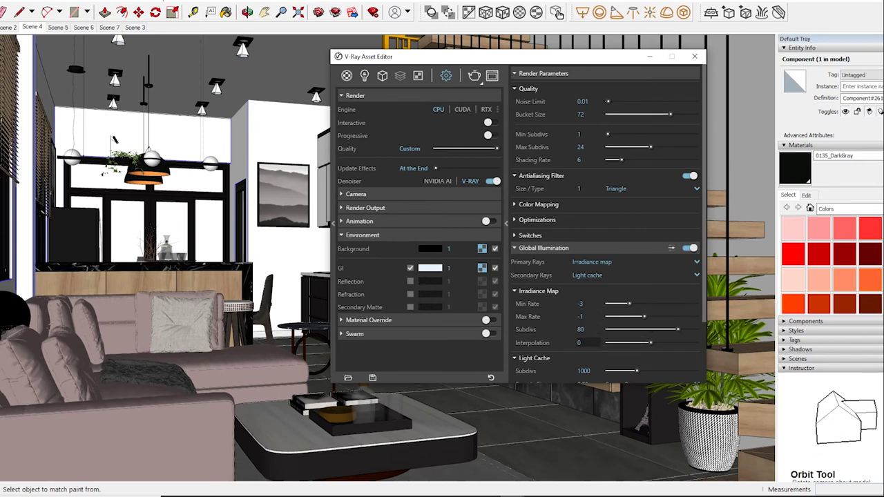
type("50")
key("Return")
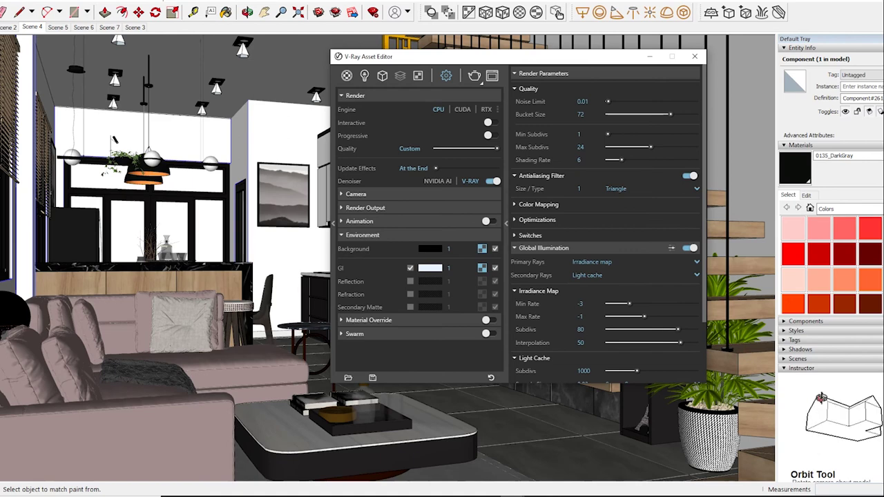
scroll(606, 228, "down", 3)
type("1200")
key("Return")
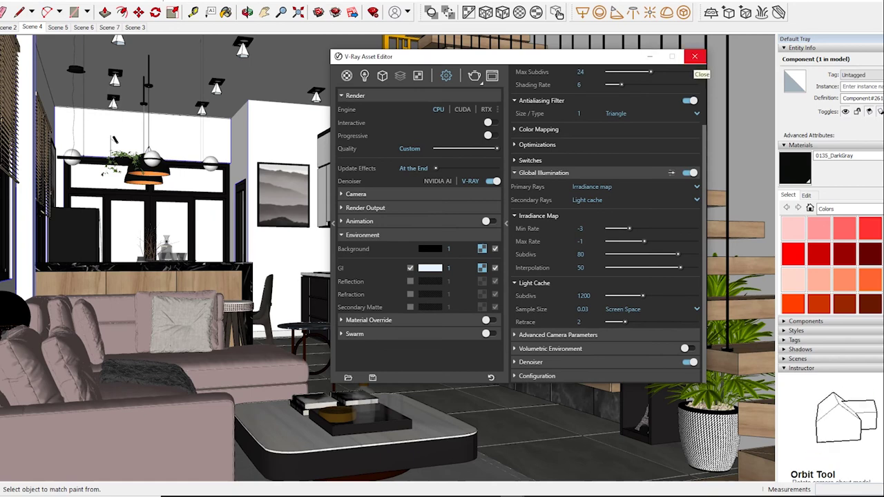
left_click(695, 55)
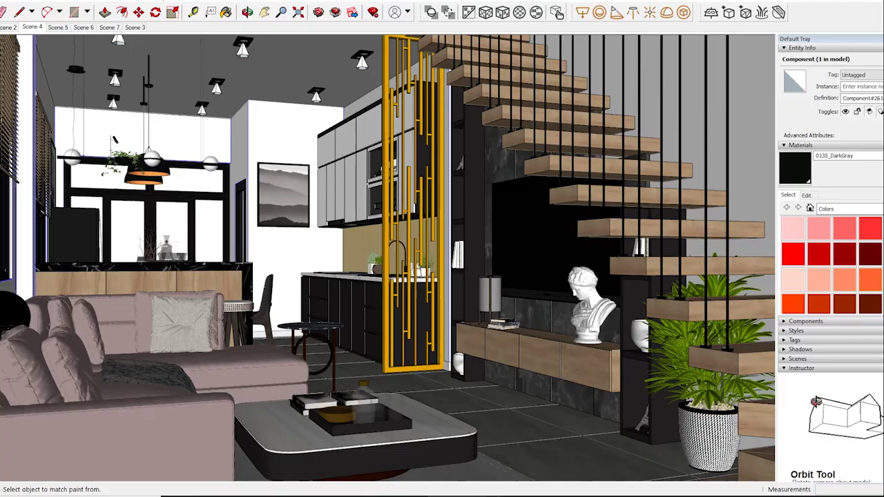